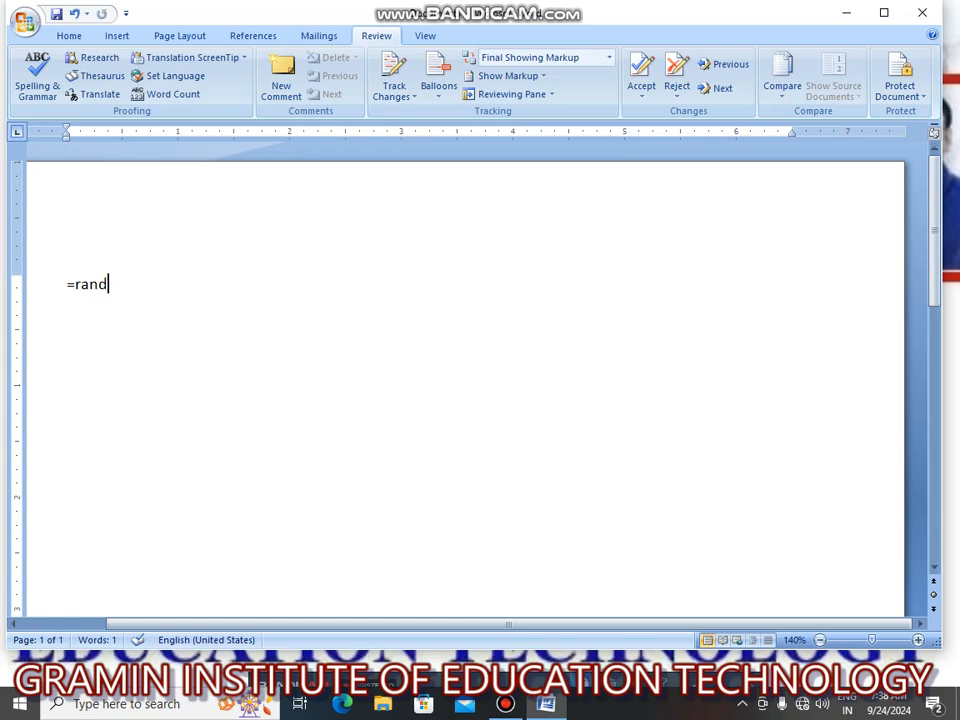
Generate sample paragraphs with the rand formula and misspell "Insert" as "Insart" and "galleries" as "gelleries" in the first sentence.
key(Return)
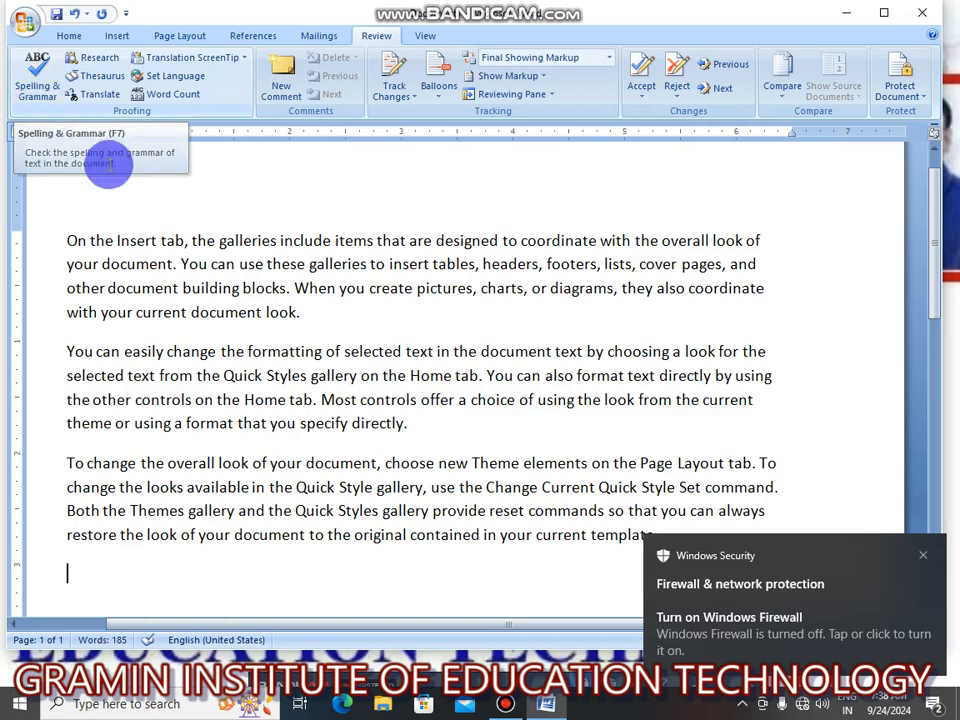
click(146, 243)
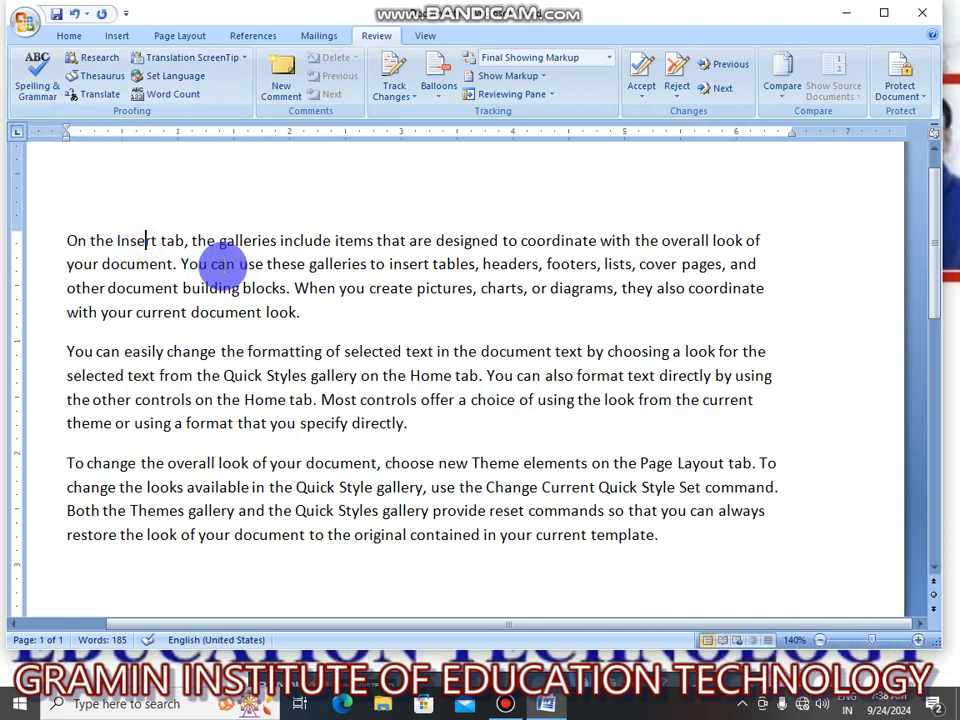
key(BackSpace)
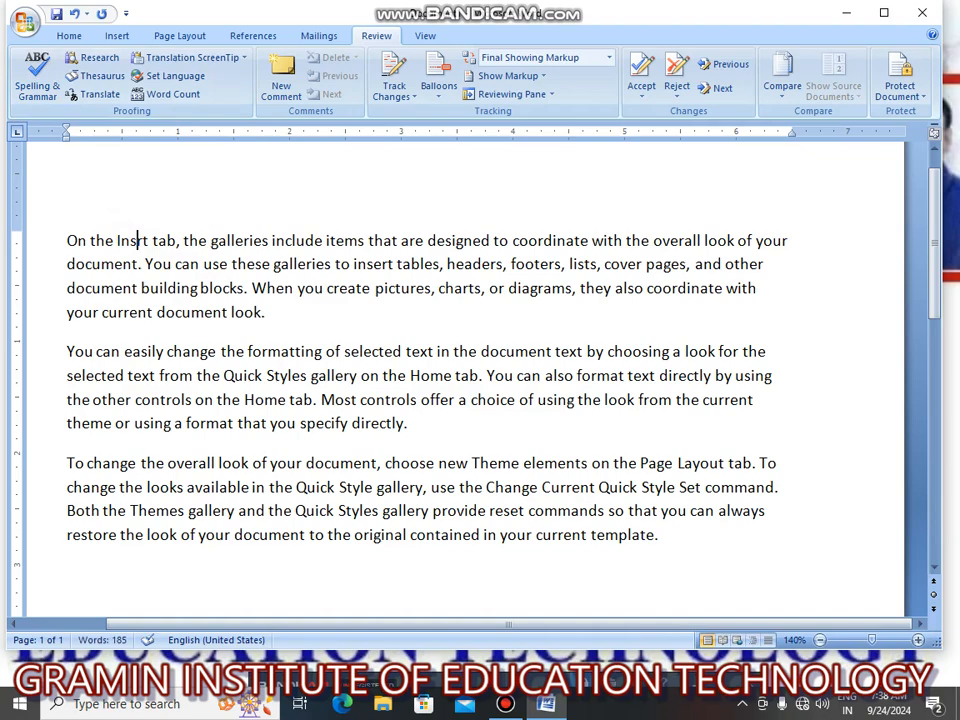
text(a)
click(167, 241)
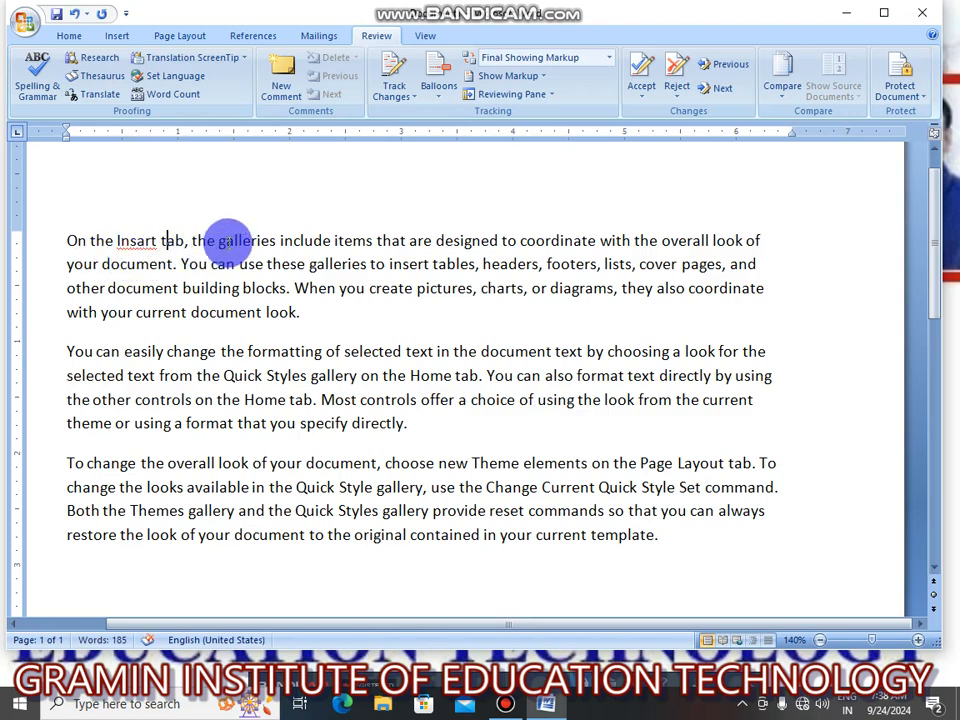
click(220, 241)
key(BackSpace)
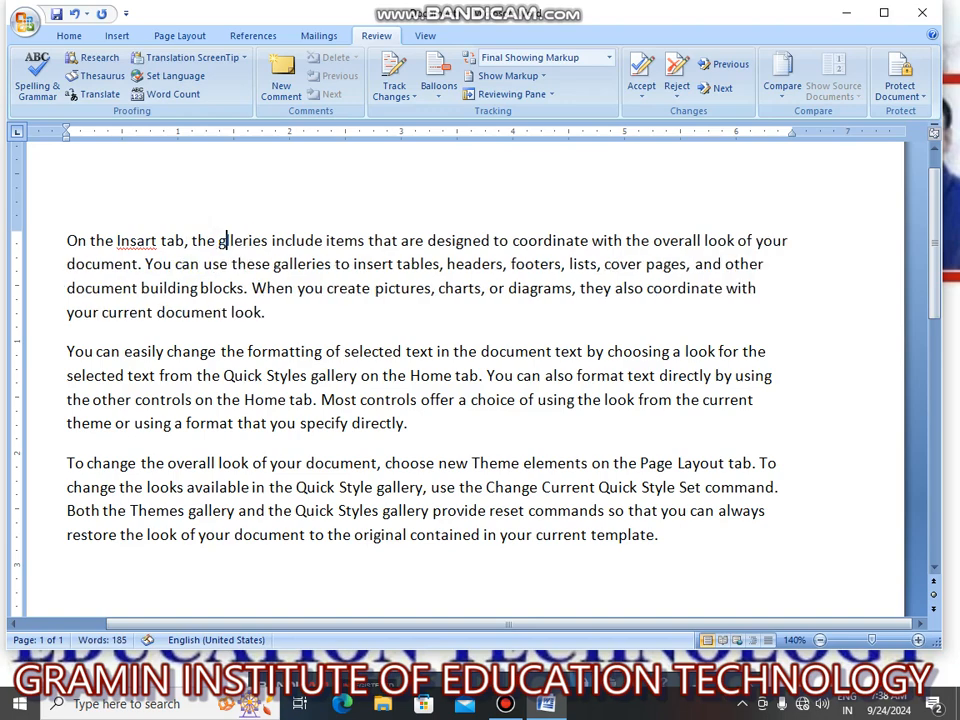
text(e)
click(227, 265)
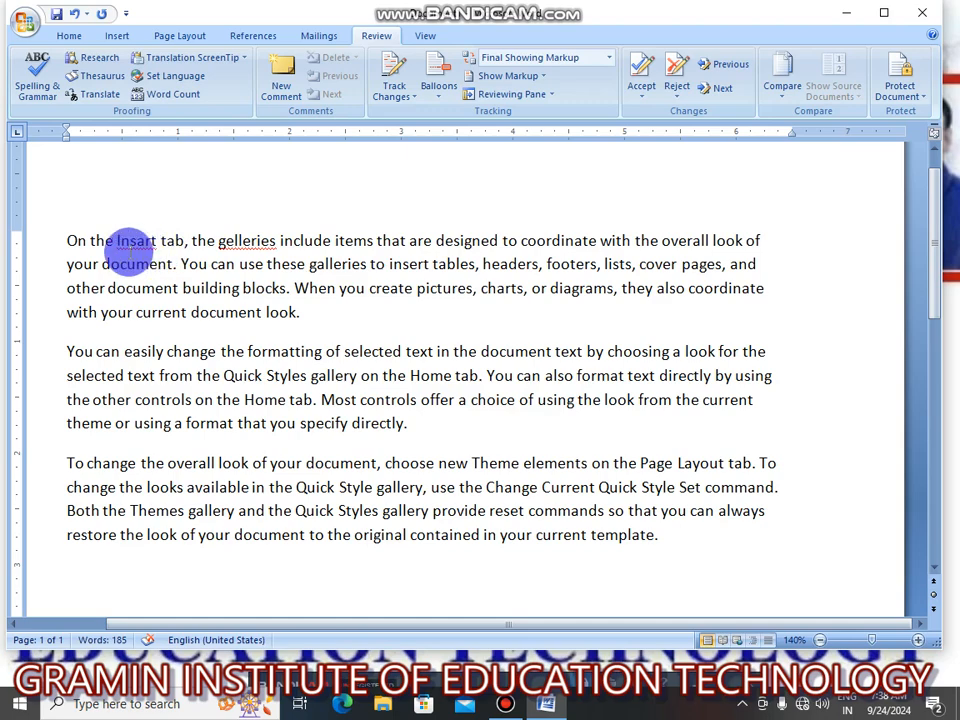
Run the spelling and grammar check, correcting "Insart" to "Insert" and "gelleries" to "galleries".
click(31, 90)
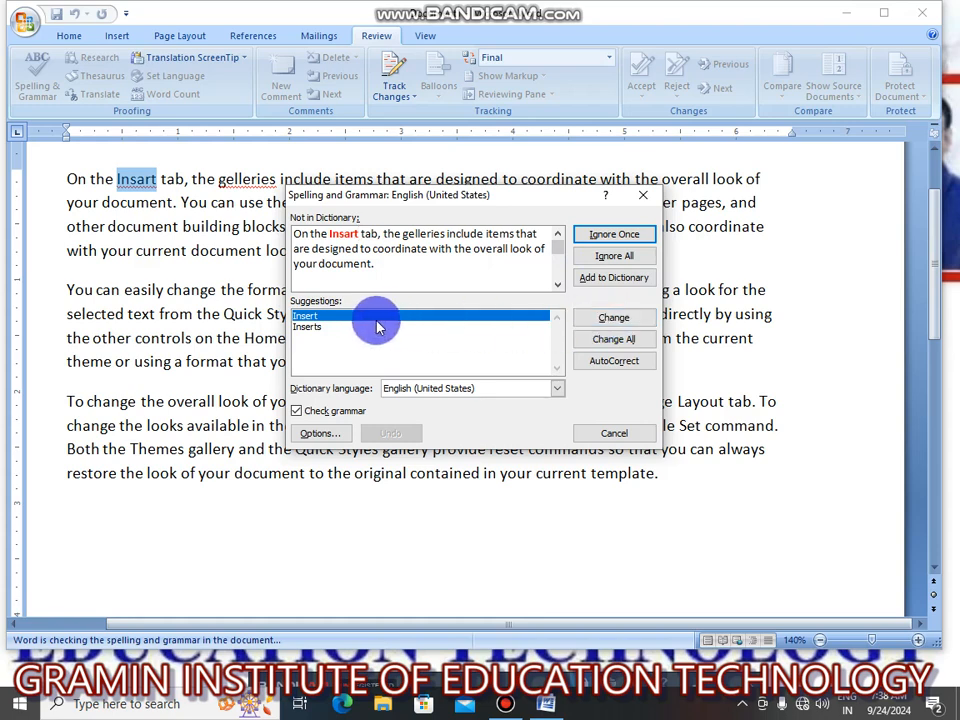
click(614, 320)
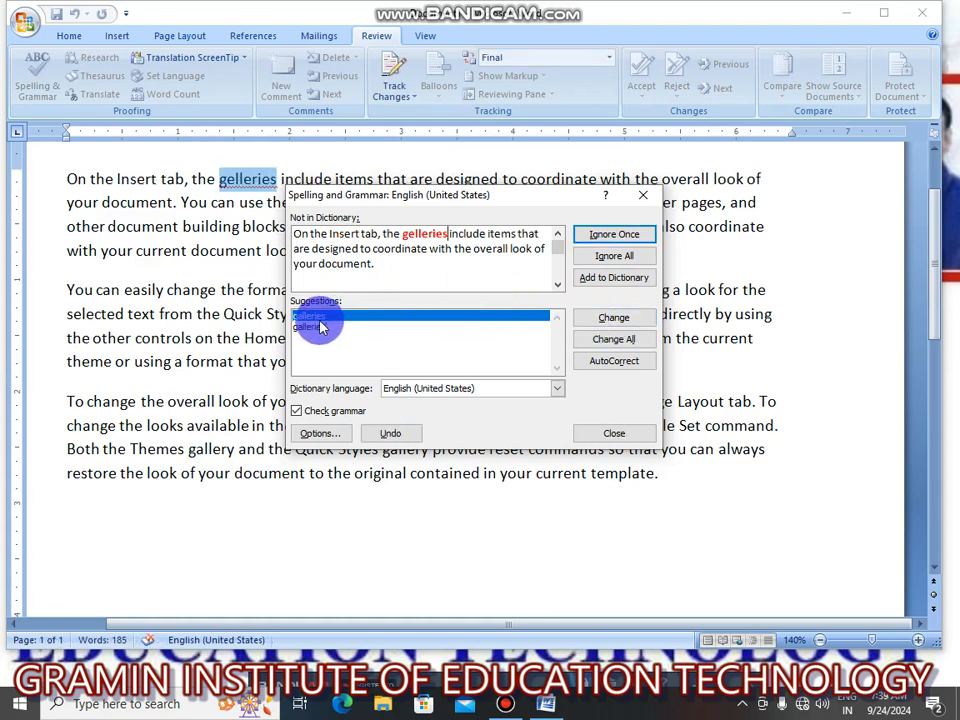
click(626, 322)
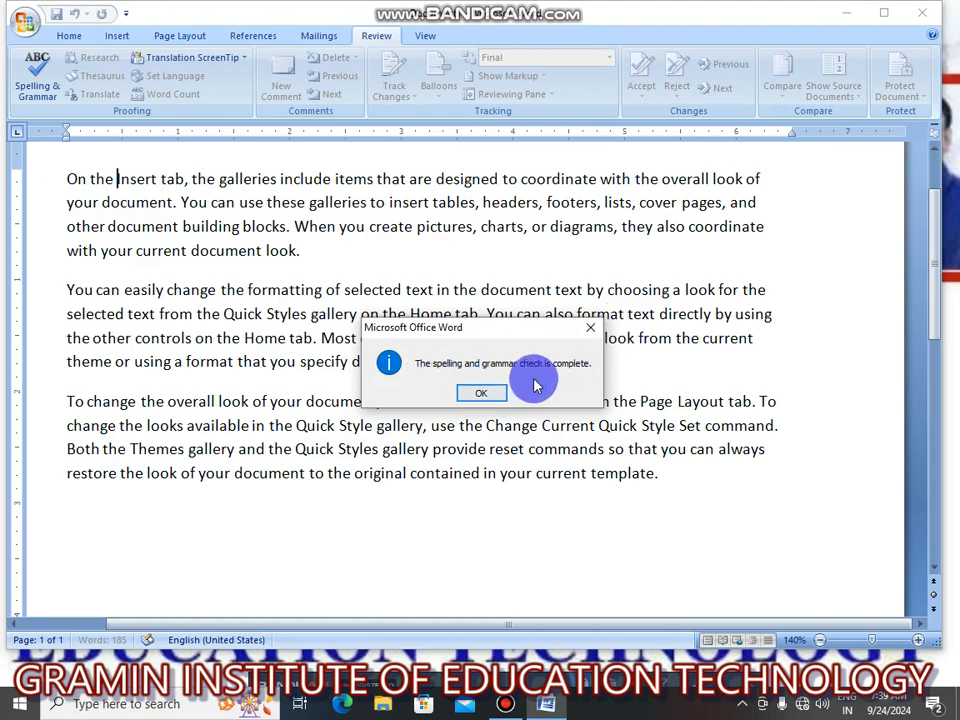
click(480, 396)
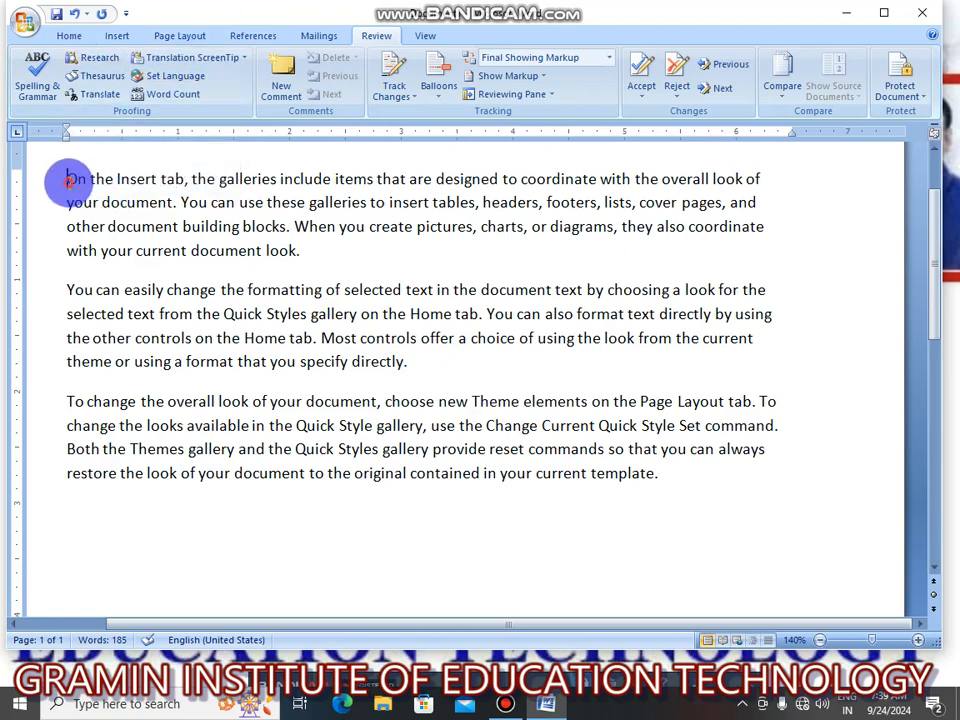
Select all three paragraphs, open Research for them, read along the search text, and close Research.
drag(67, 180, 668, 478)
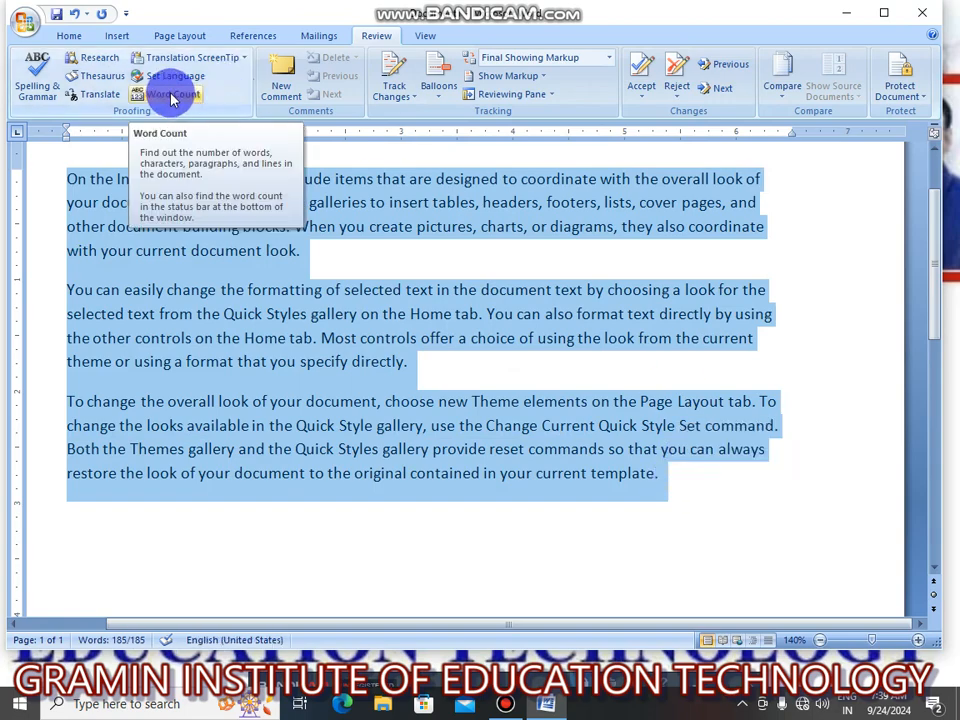
click(99, 60)
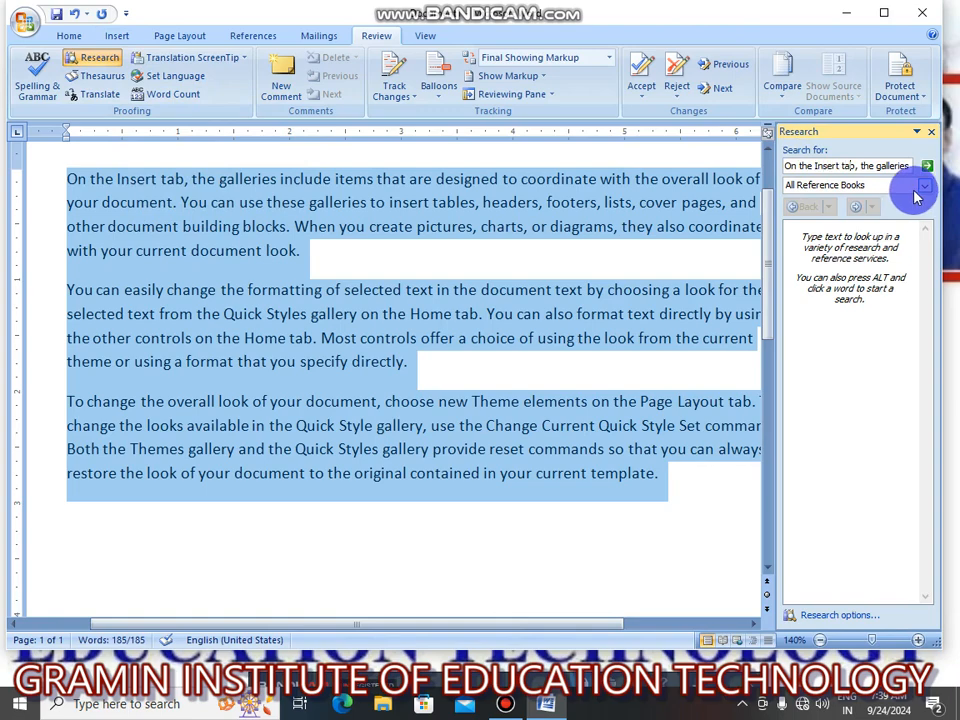
key(Right)
key(Right)
key(Right)
key(Right)
key(Right)
key(Right)
key(Right)
key(Right)
key(Right)
key(Right)
key(Right)
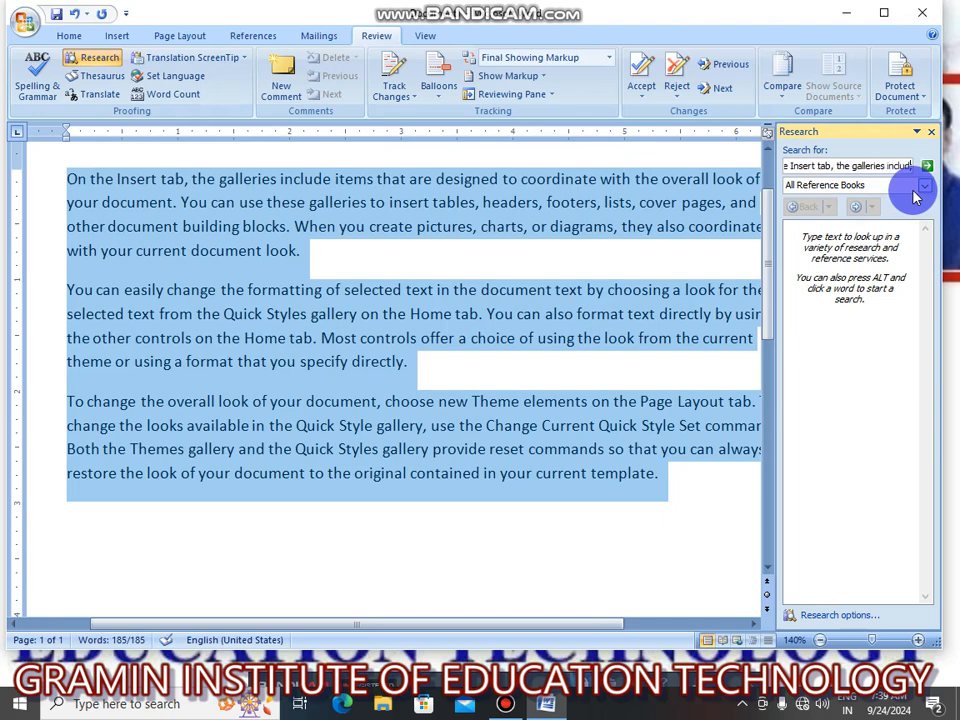
key(Right)
key(Right)
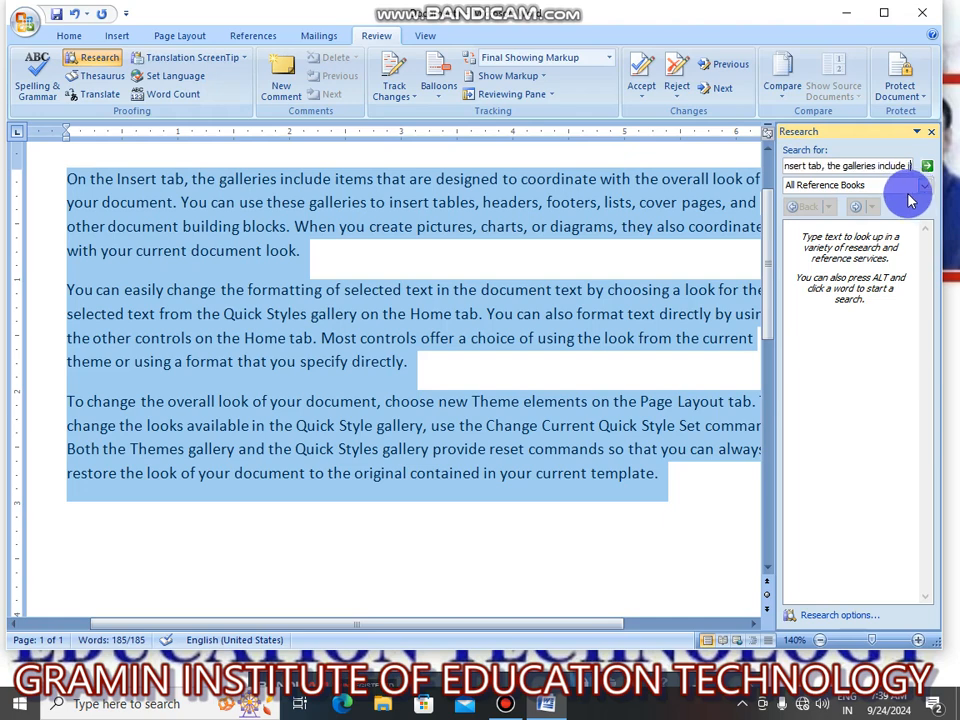
key(Right)
key(Right)
key(Right)
key(Right)
key(Right)
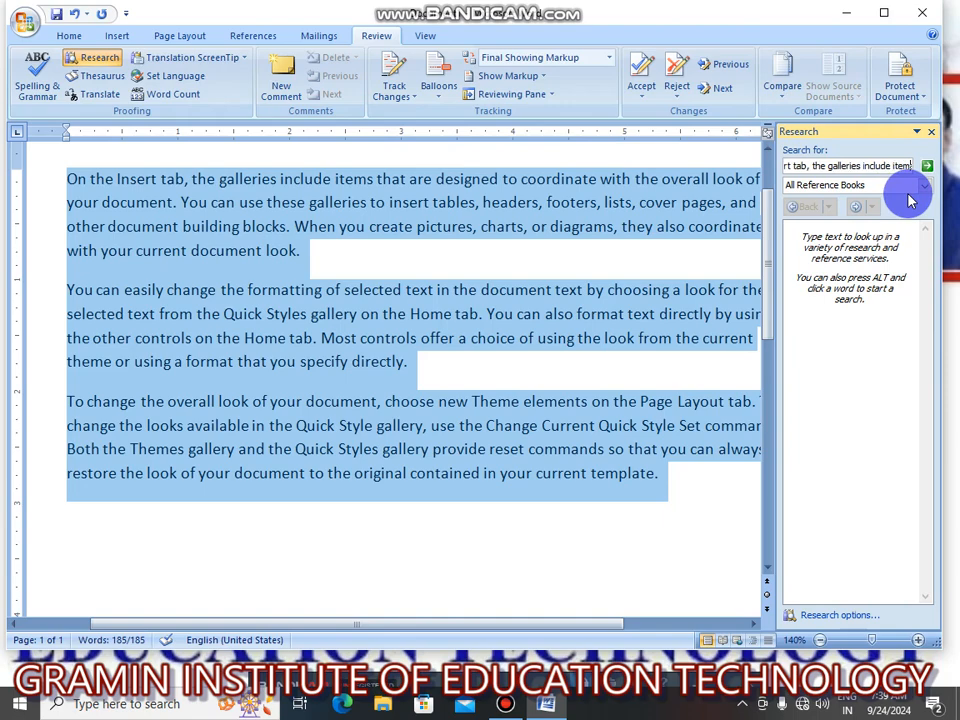
key(Right)
key(Right)
key(Right)
key(Right)
key(Right)
key(Right)
key(Right)
key(Right)
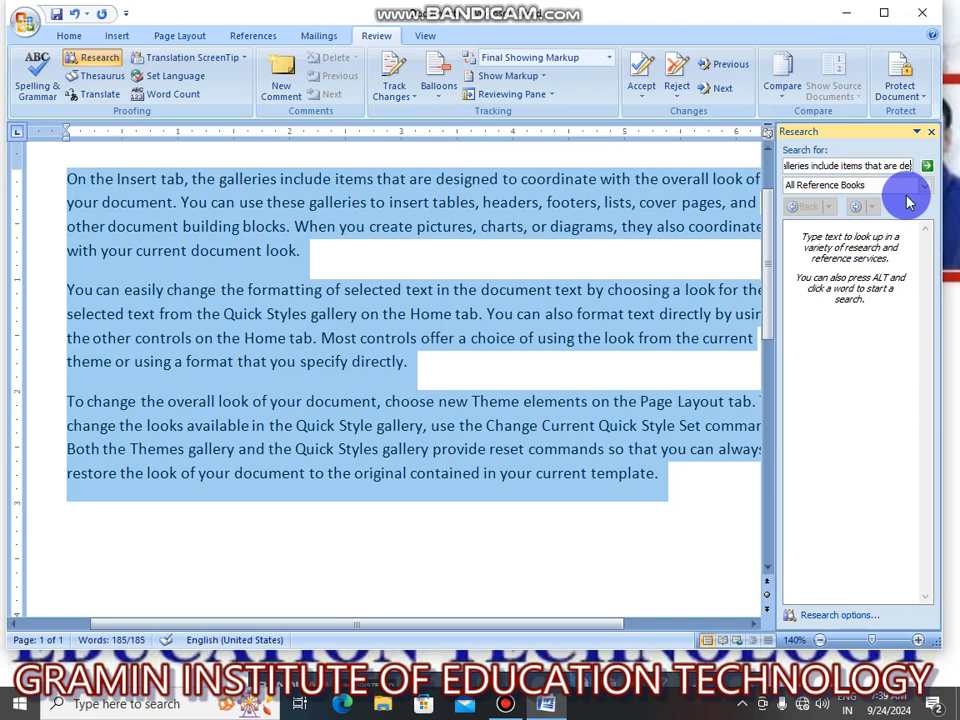
key(Right)
key(Right)
key(Right)
key(Right)
key(Right)
key(Right)
key(Right)
key(Right)
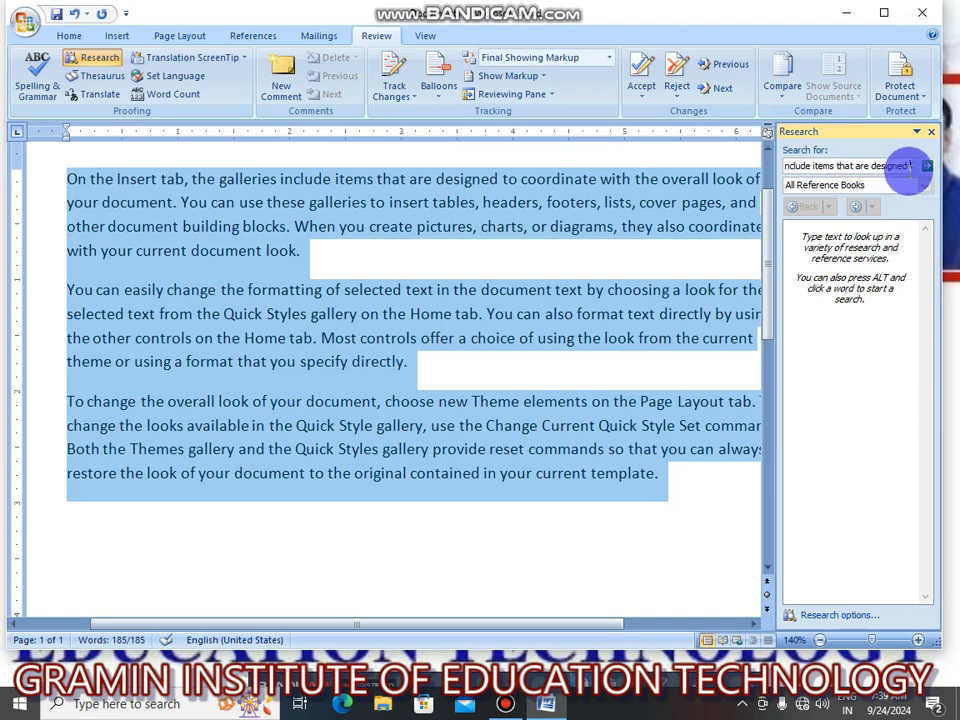
key(Right)
key(Right)
key(Right)
key(Right)
key(Right)
key(Right)
key(Right)
key(Right)
key(Right)
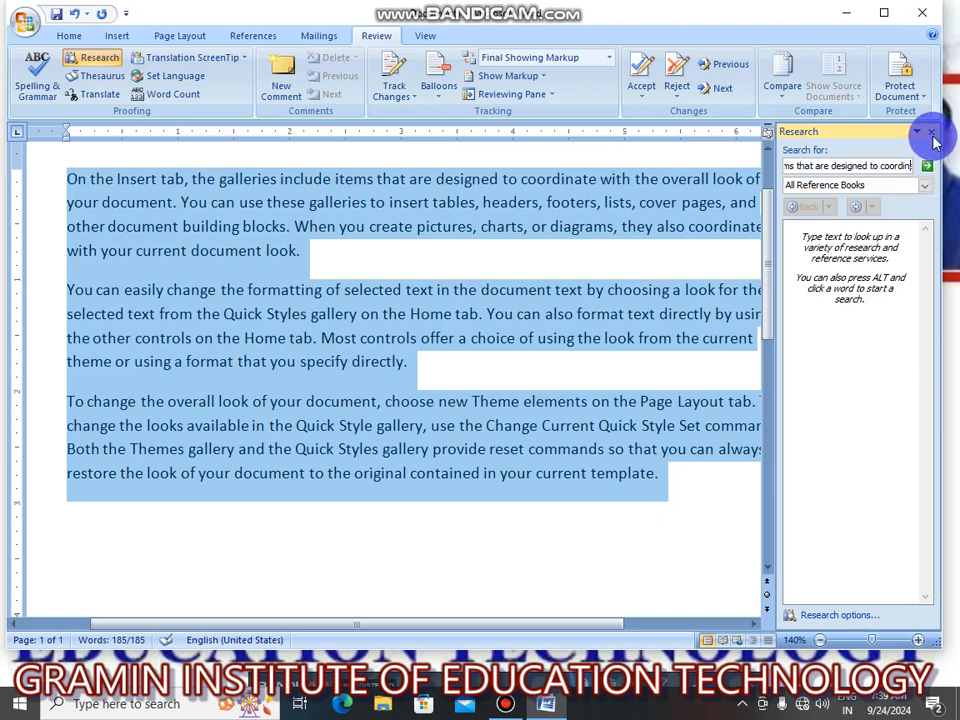
click(931, 134)
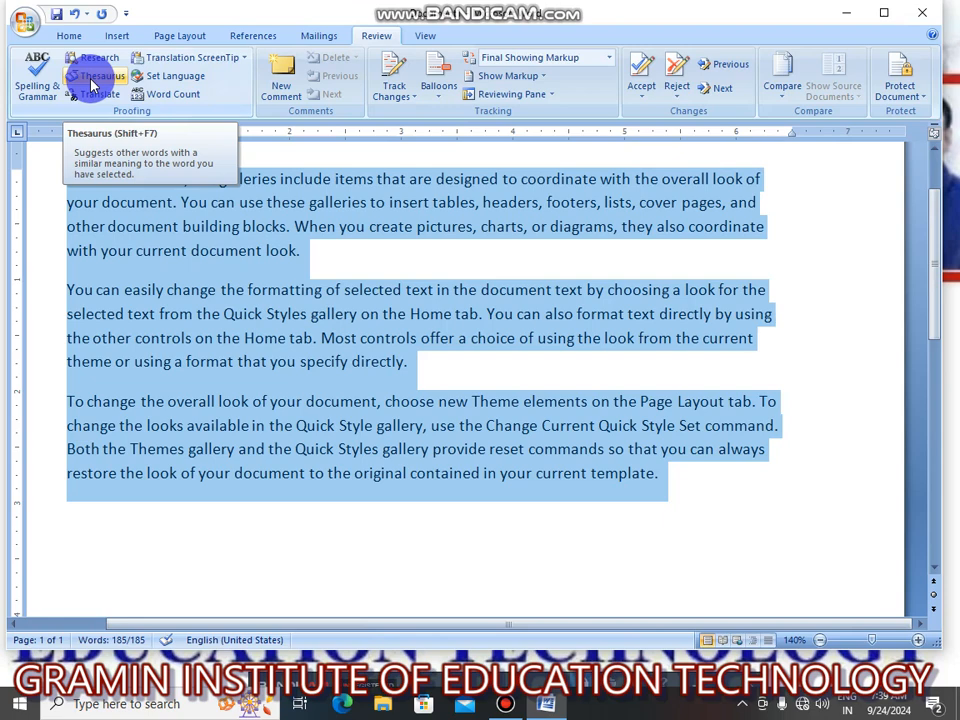
Look up the selected text in the Thesaurus and in the English to French translation, closing the results after each lookup.
click(92, 86)
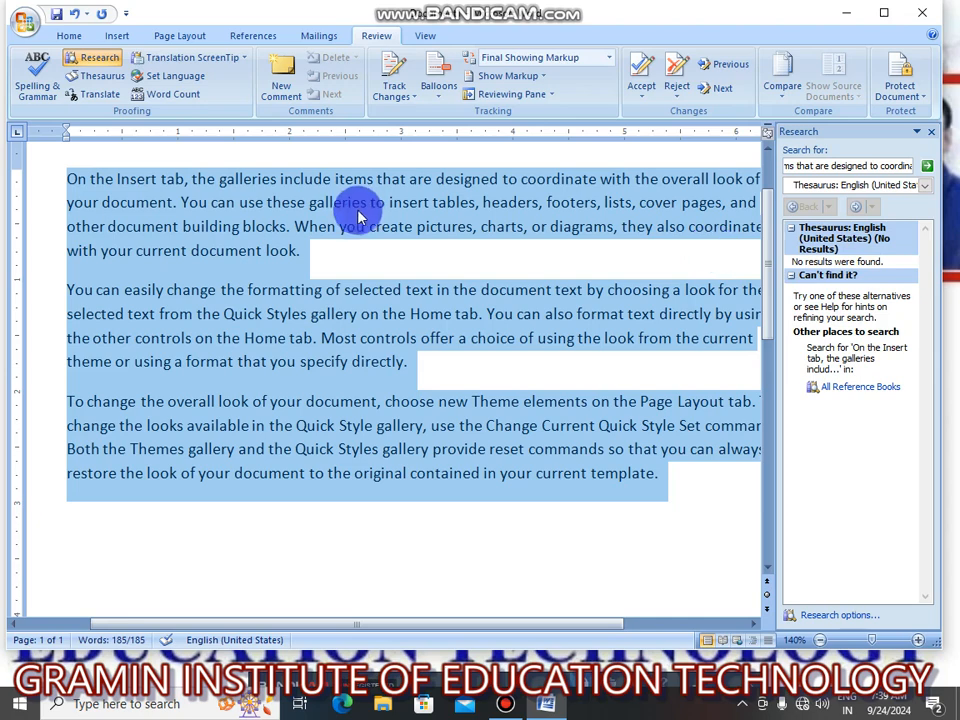
click(930, 132)
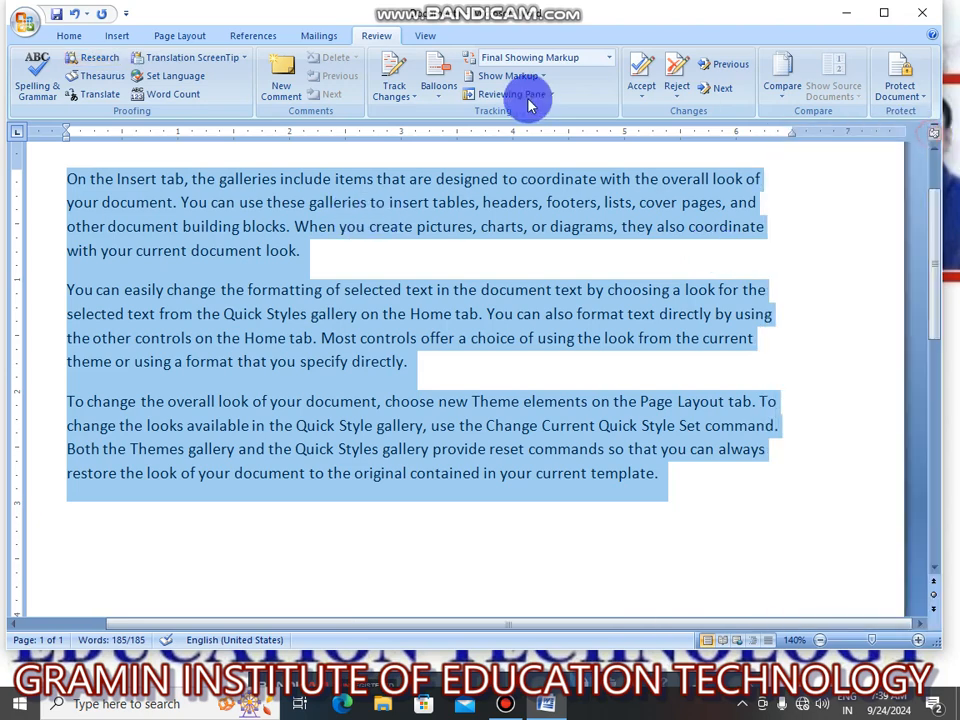
click(100, 96)
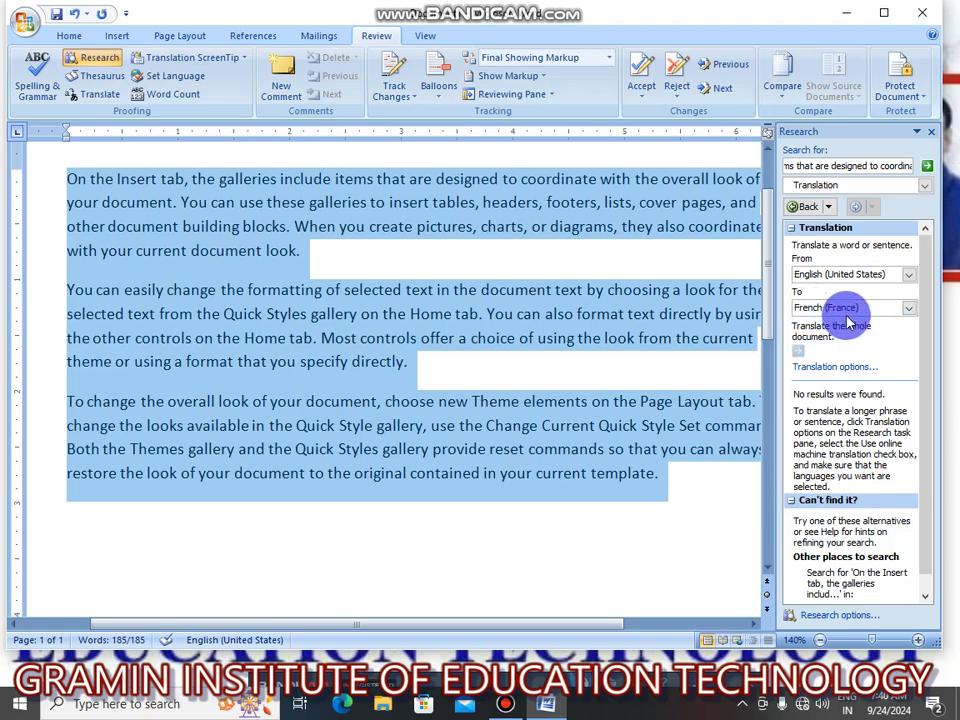
click(461, 340)
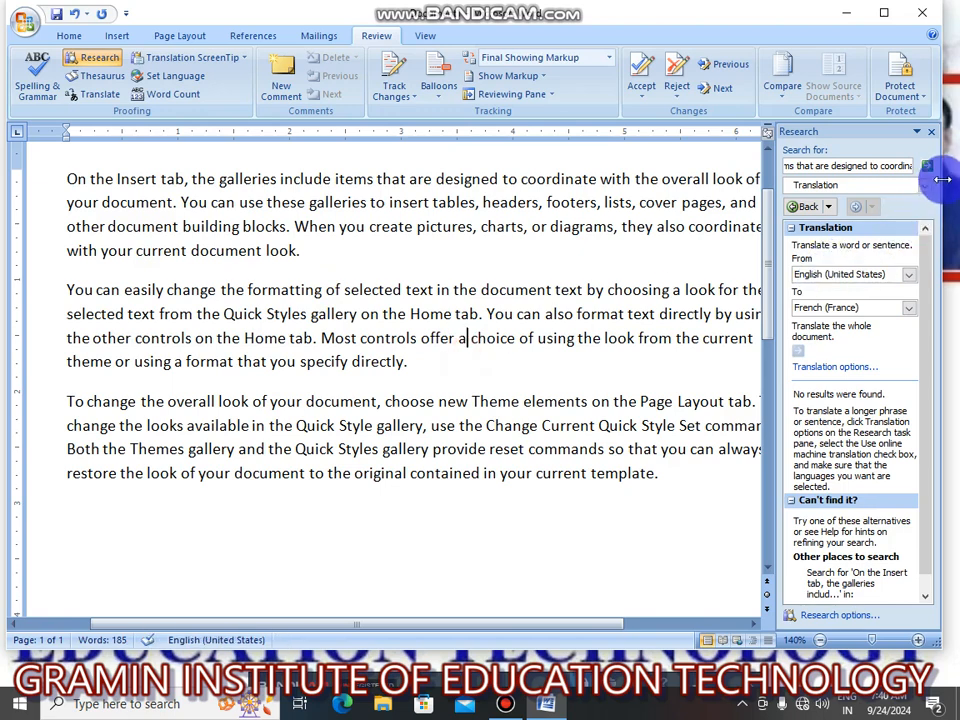
click(932, 133)
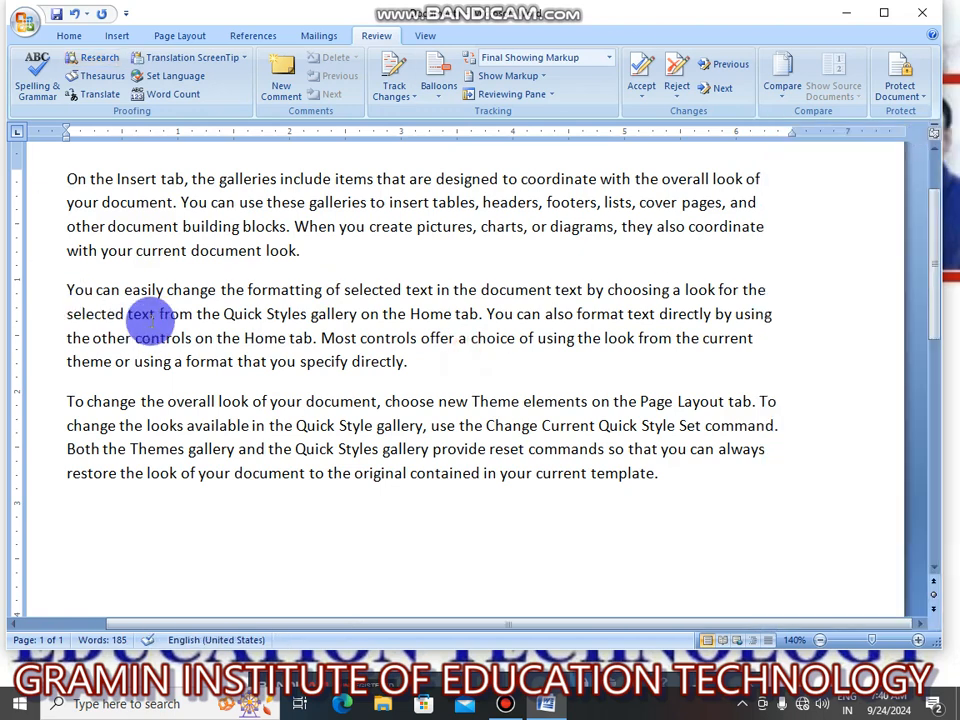
Set the Translation ScreenTip language and the text's proofing language to English (United States).
click(197, 62)
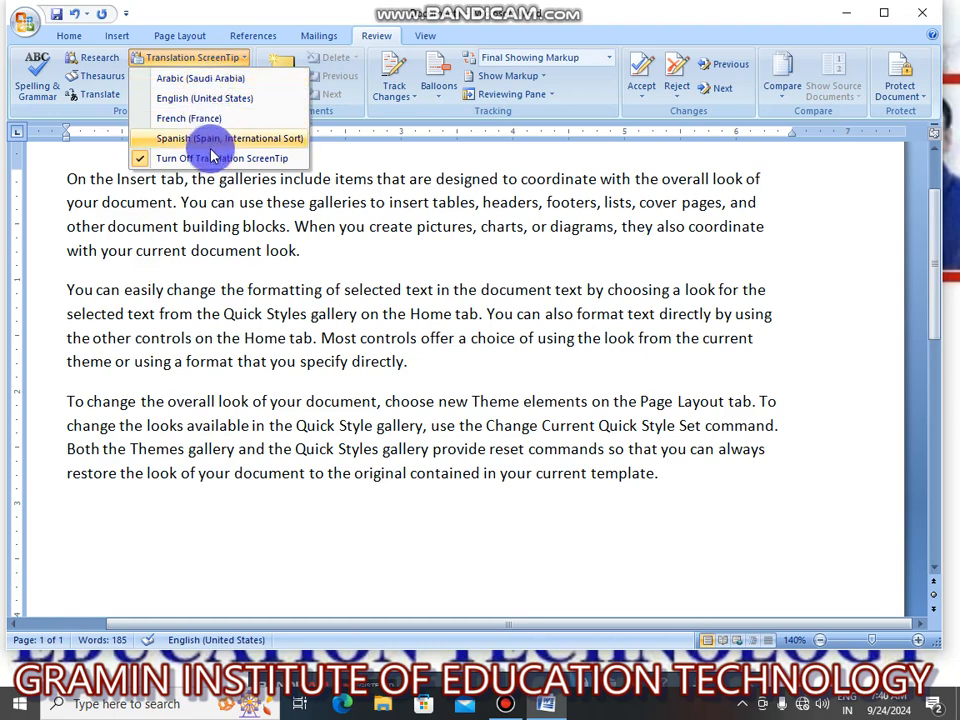
click(193, 99)
click(199, 94)
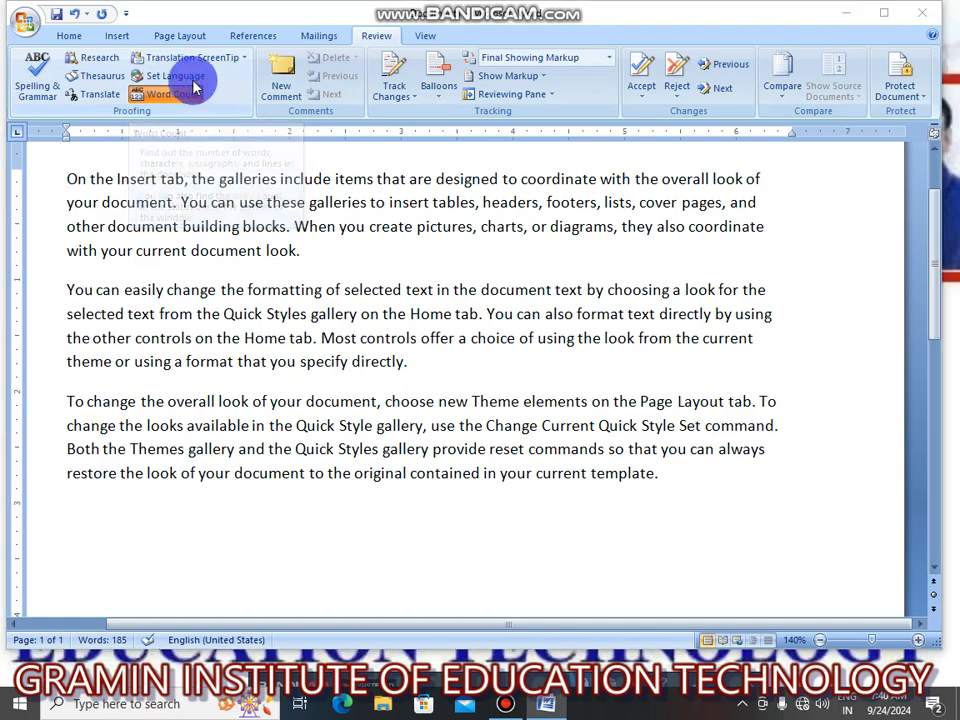
click(557, 242)
click(163, 77)
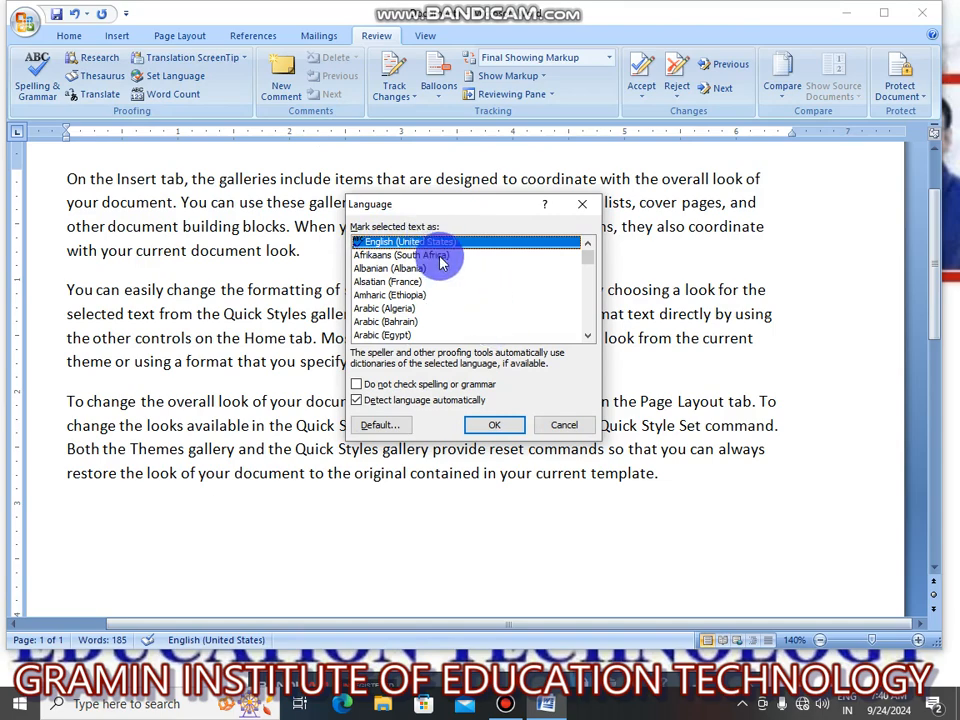
click(495, 424)
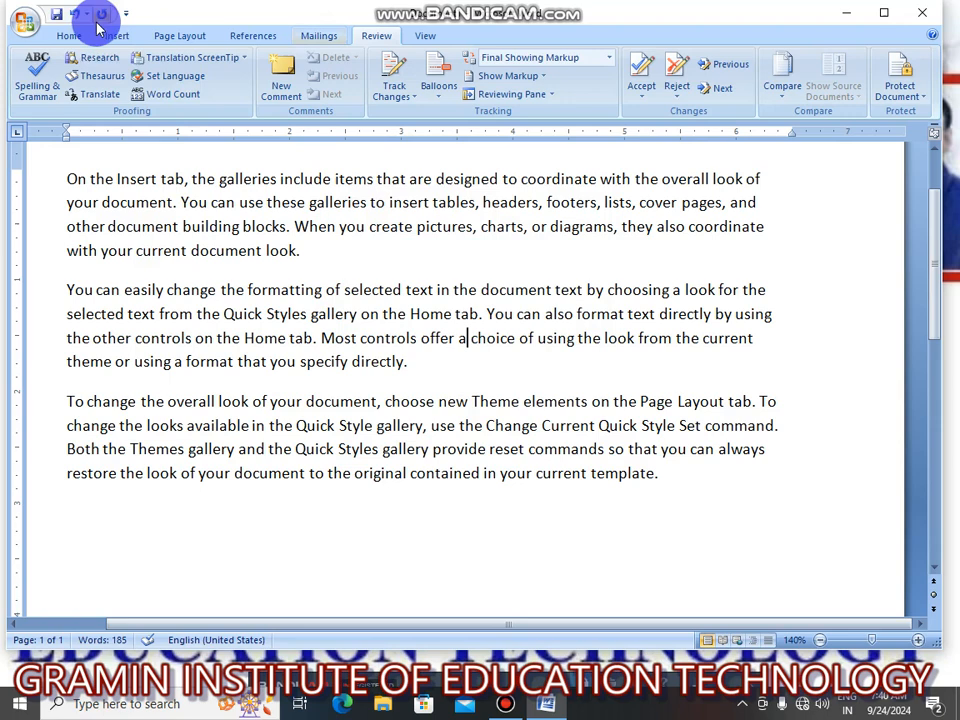
View the document's word count statistics and close them.
click(180, 95)
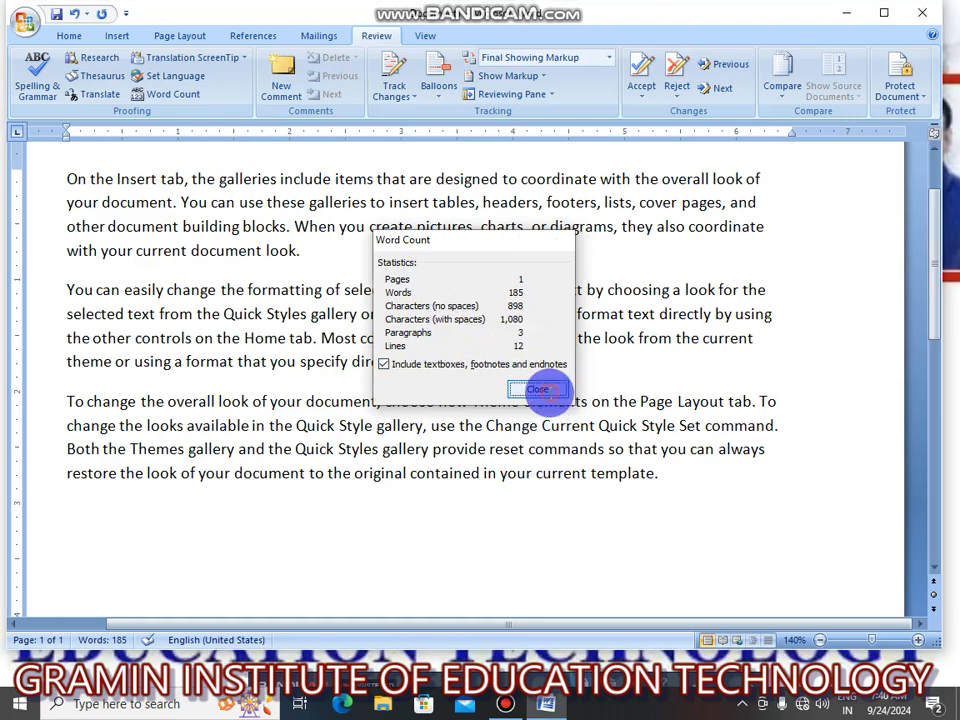
click(546, 391)
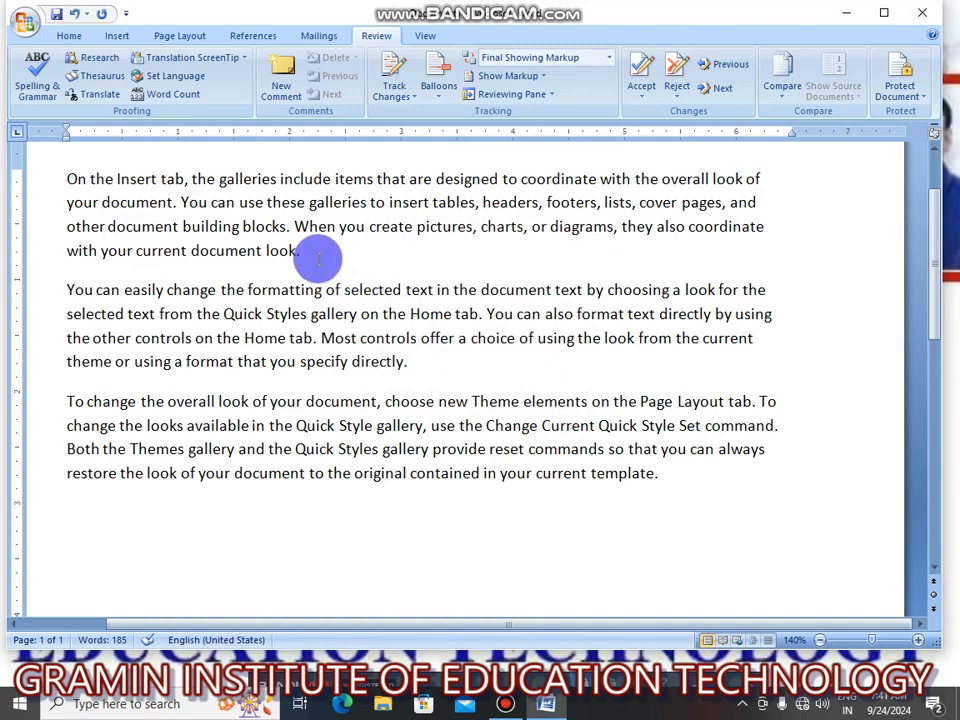
Add the comment "This word nice word" to the word "look" at the end of the first paragraph.
click(282, 88)
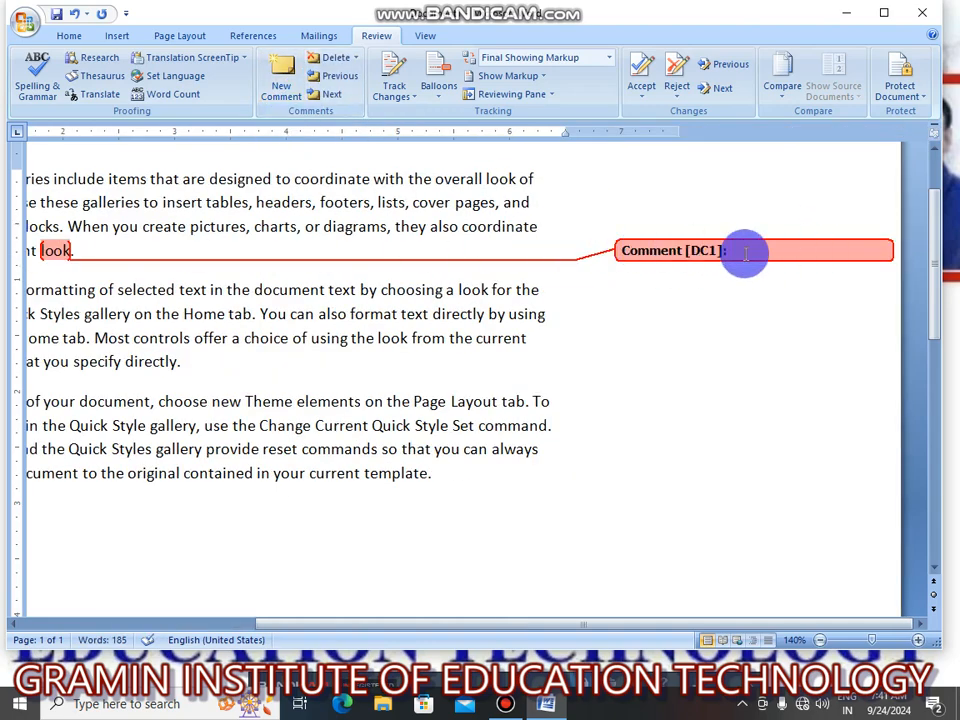
text(t)
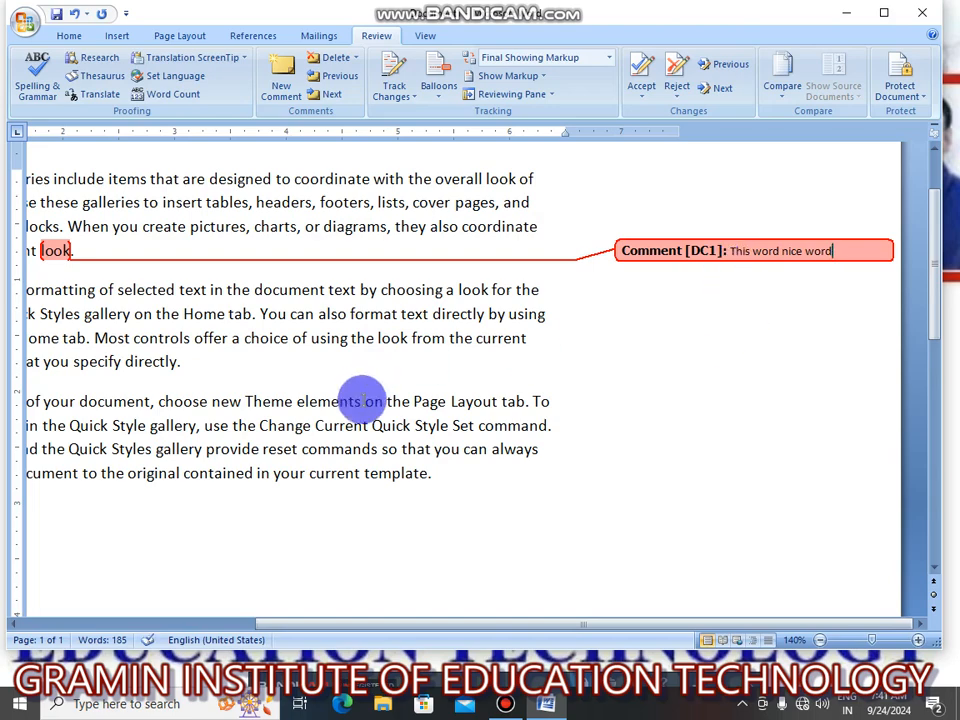
Add the comment "fdfafasd" to the word "directly" at the end of the second paragraph.
click(201, 375)
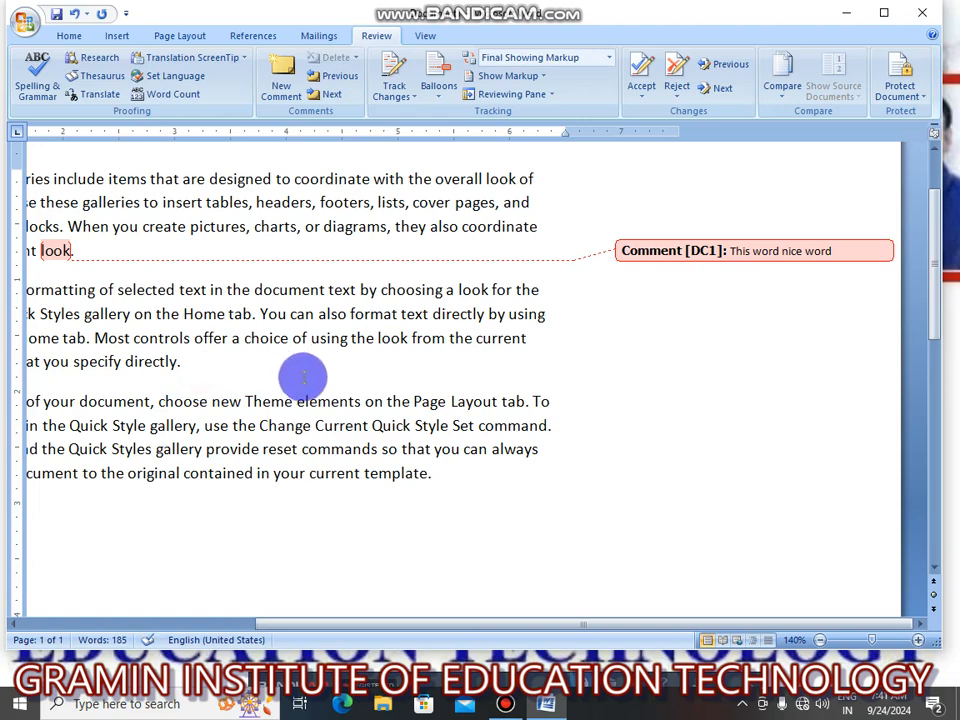
click(278, 100)
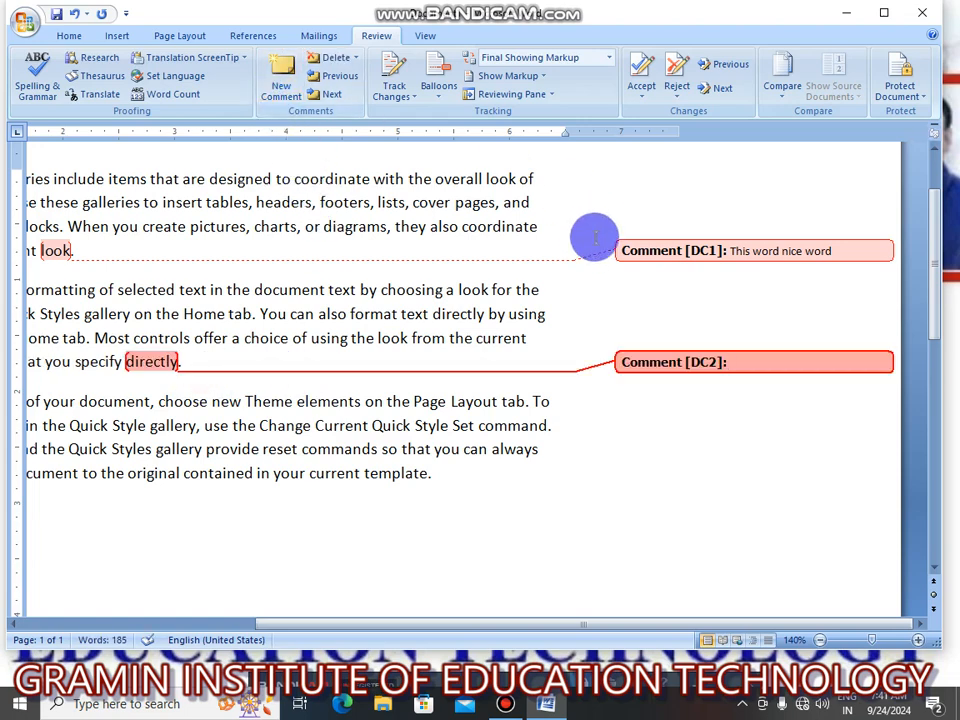
text(fdfafasd)
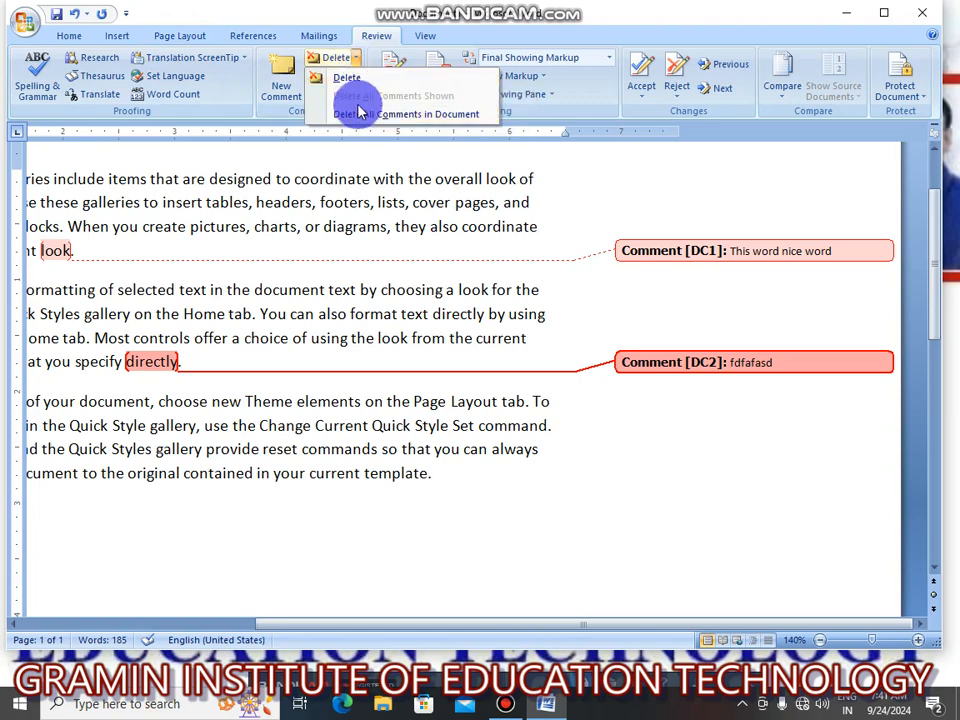
Move back and forth between the comments in the document, returning to the one on "look".
click(354, 178)
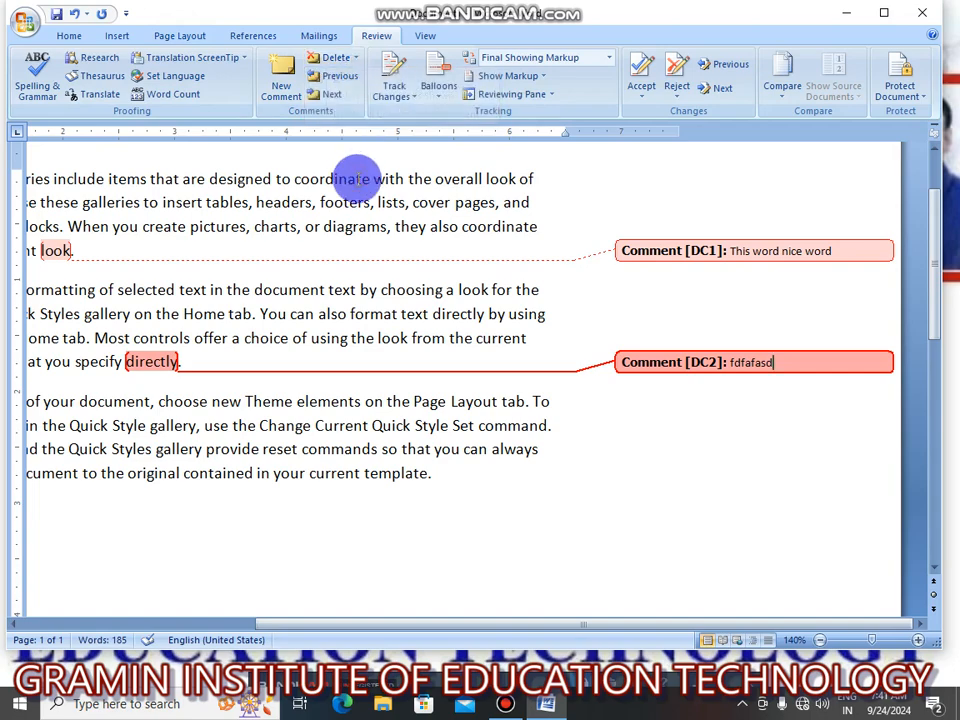
click(338, 78)
click(333, 95)
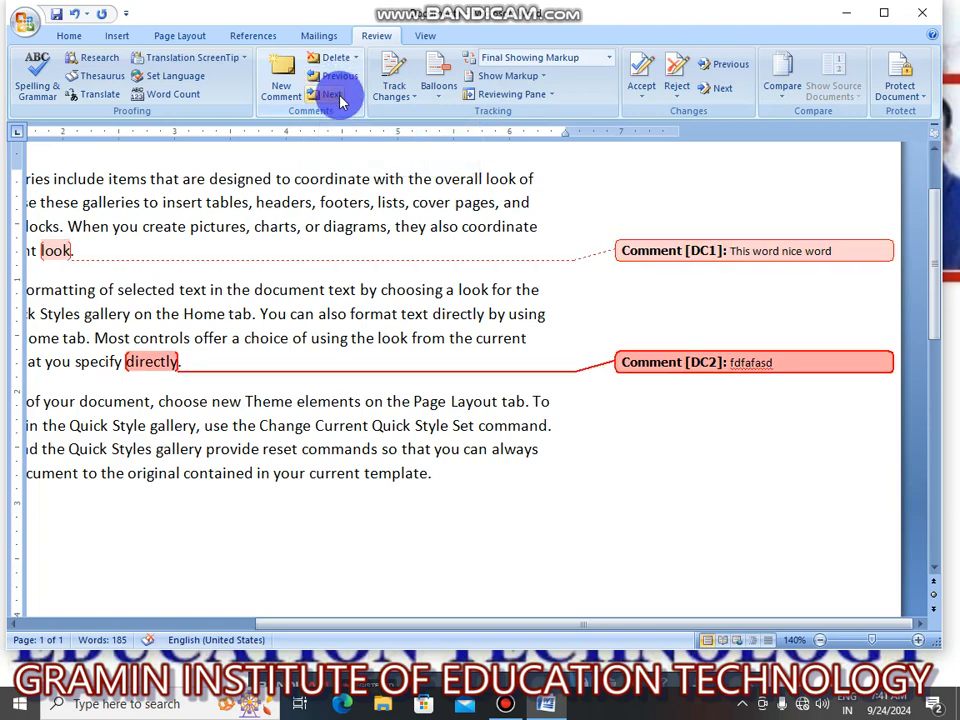
click(340, 78)
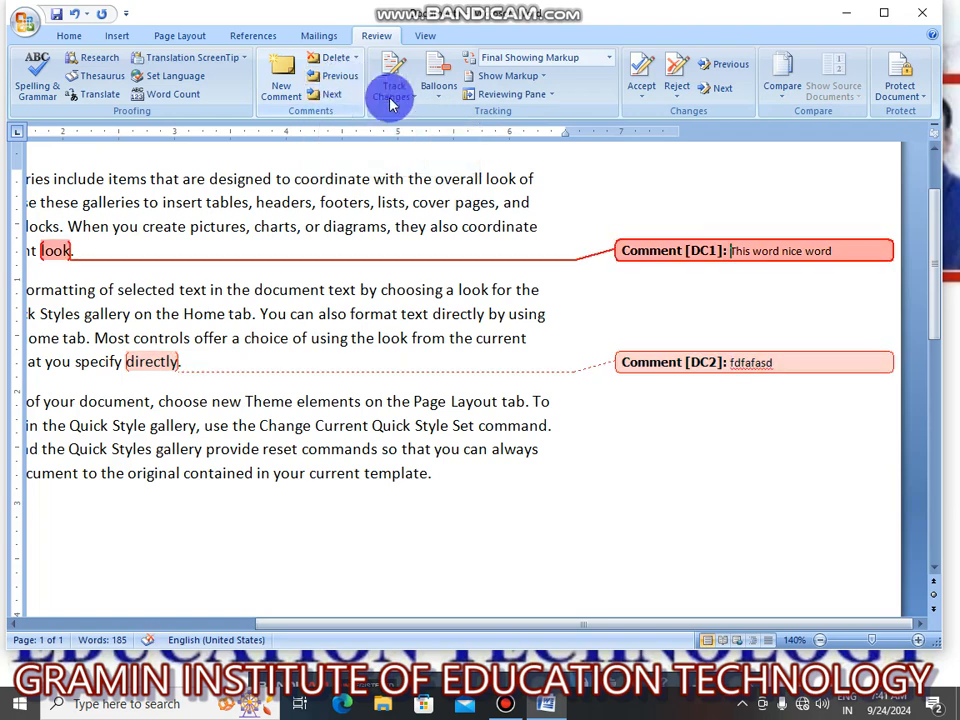
Hide comments, insertions and deletions, and formatting changes from the document's displayed markup.
click(545, 79)
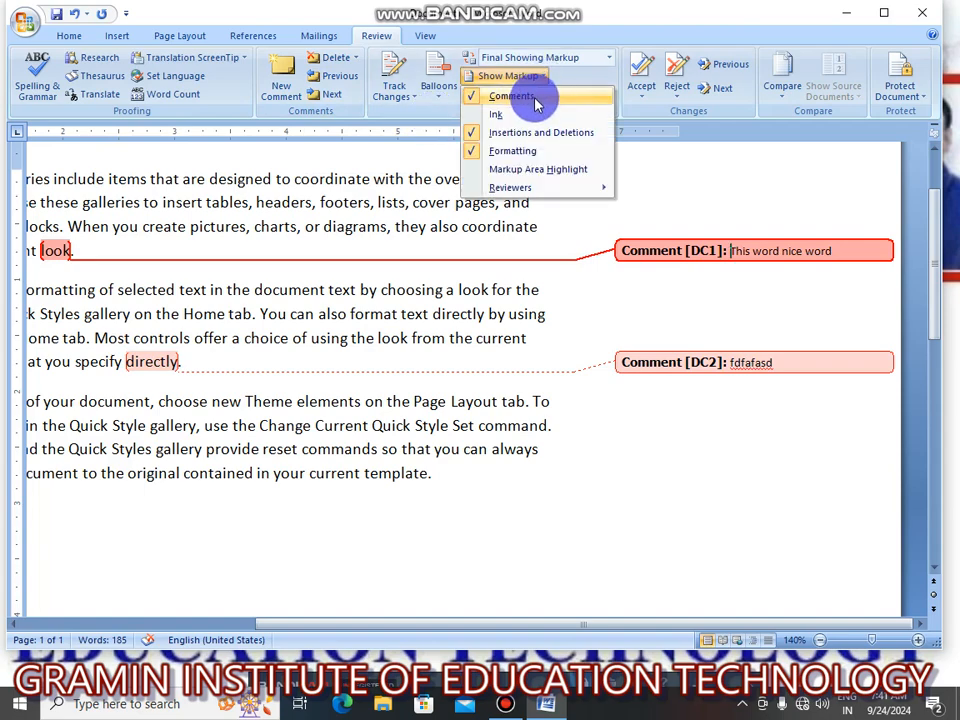
click(535, 100)
click(540, 80)
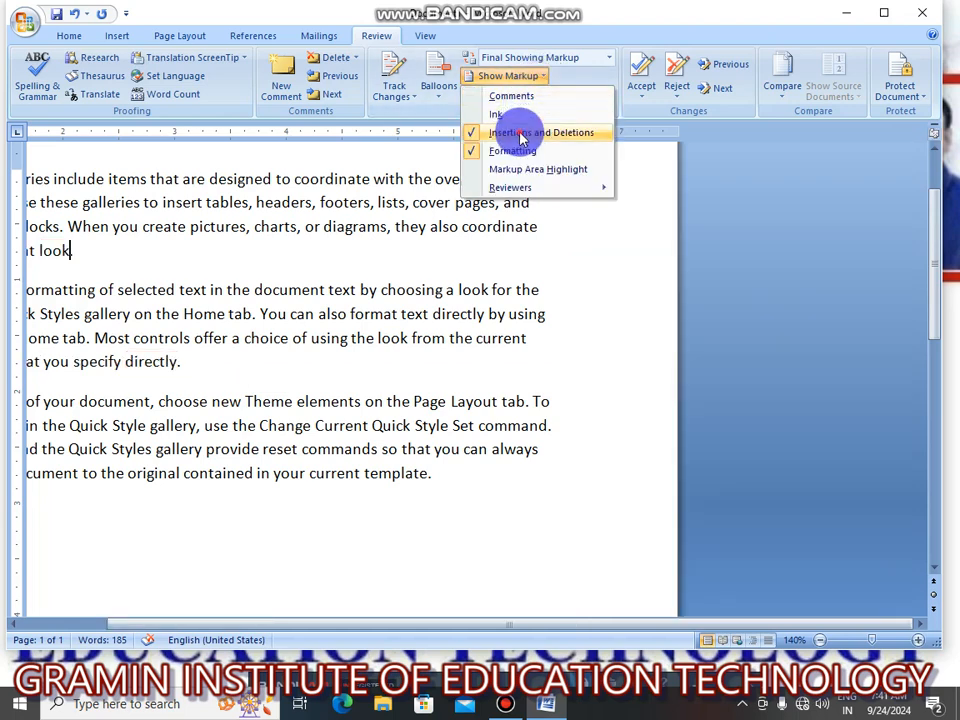
click(522, 134)
click(548, 80)
click(529, 152)
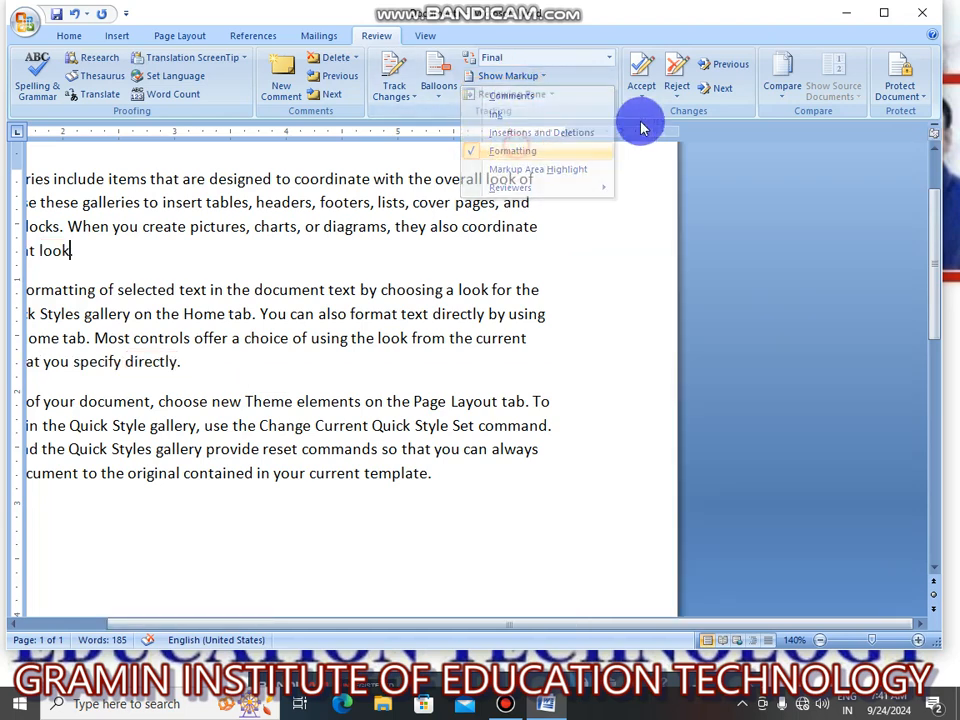
Try to accept the current change and move to the next one, choosing to show all hidden comments and tracked changes.
click(639, 93)
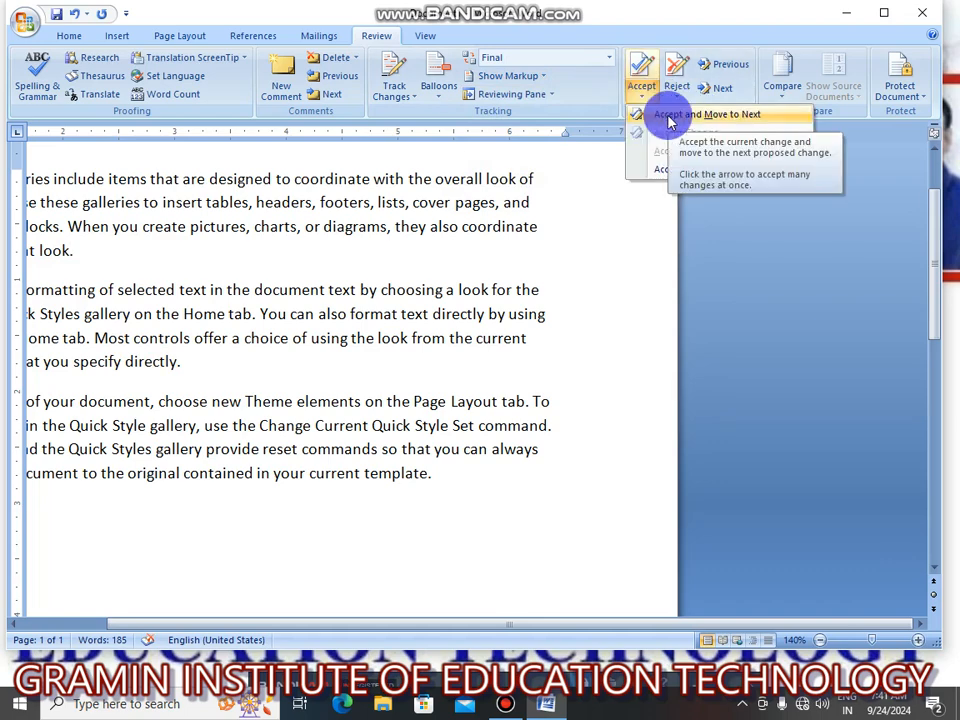
click(670, 118)
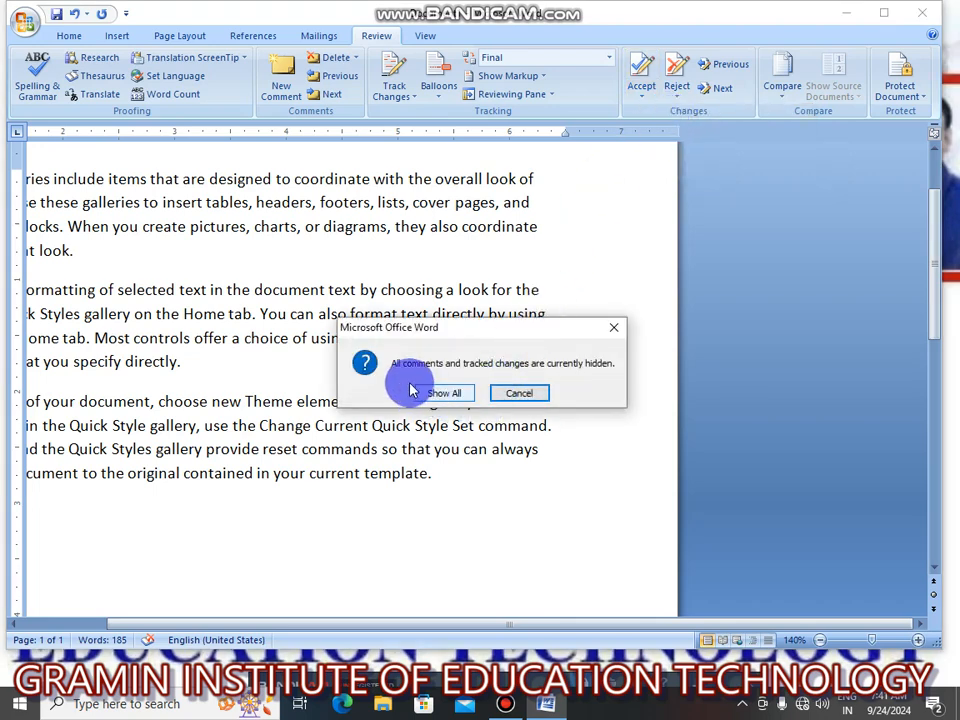
click(458, 396)
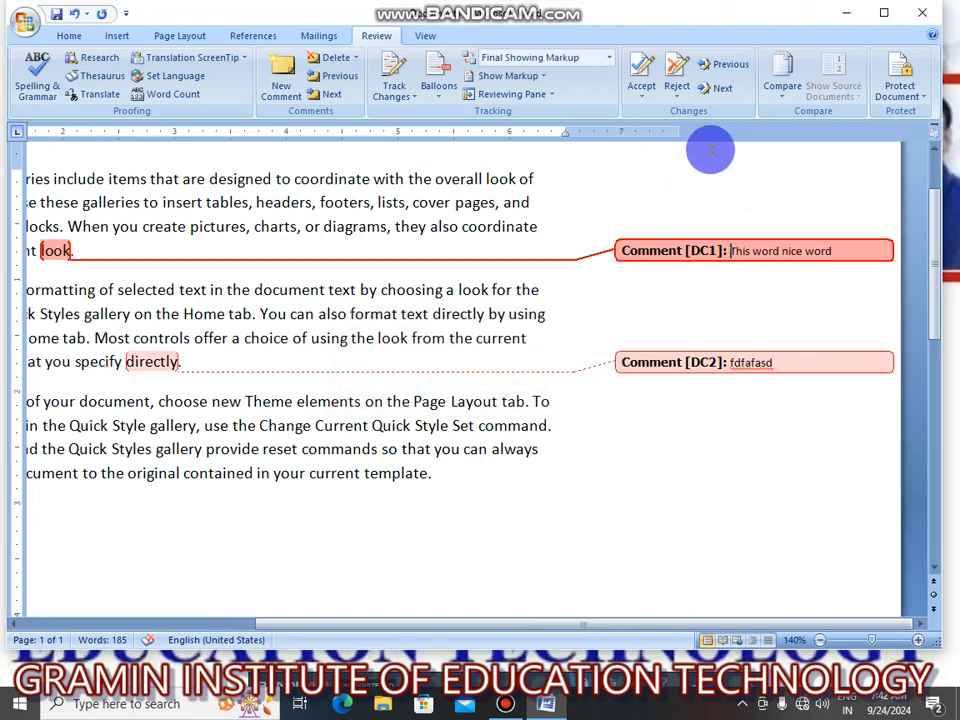
Reject the comments on "look" and "directly" one after the other, moving to the next each time.
click(670, 95)
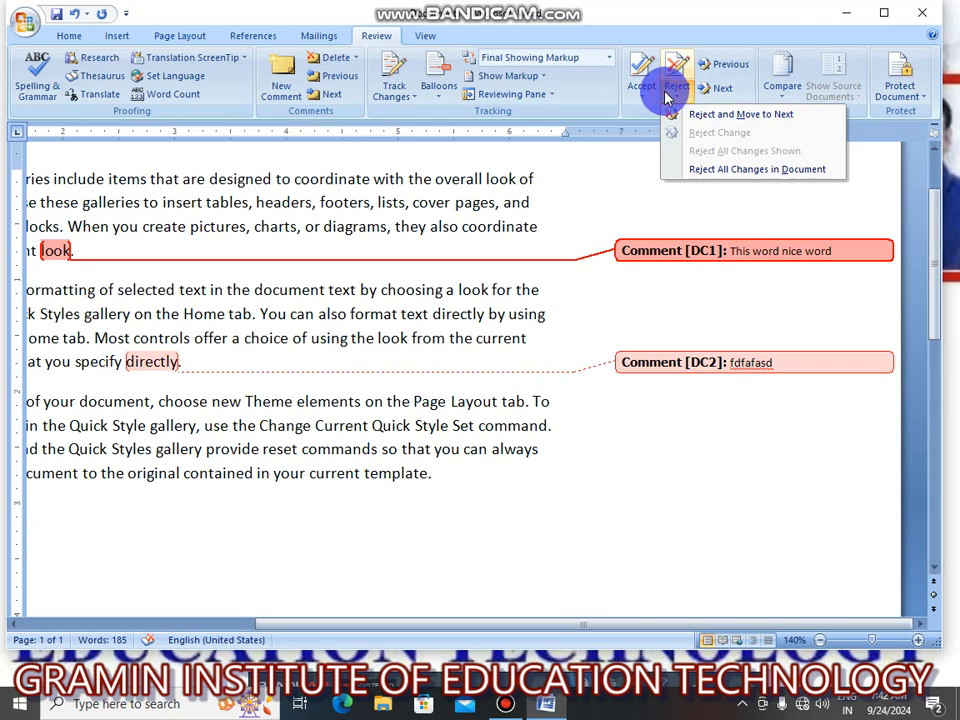
click(716, 118)
click(731, 76)
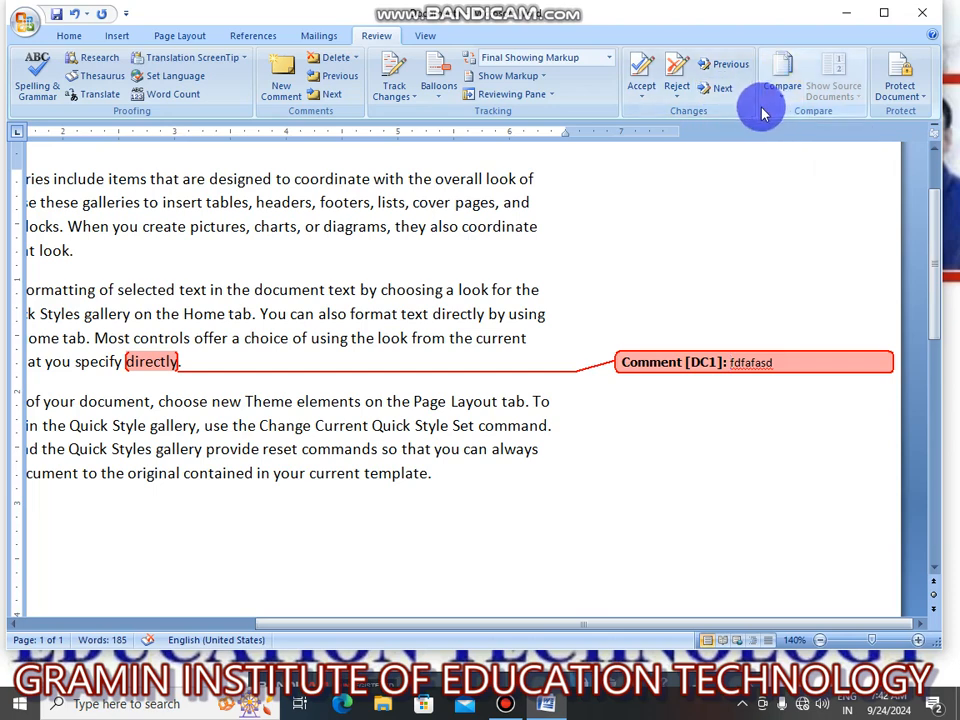
click(670, 92)
click(703, 118)
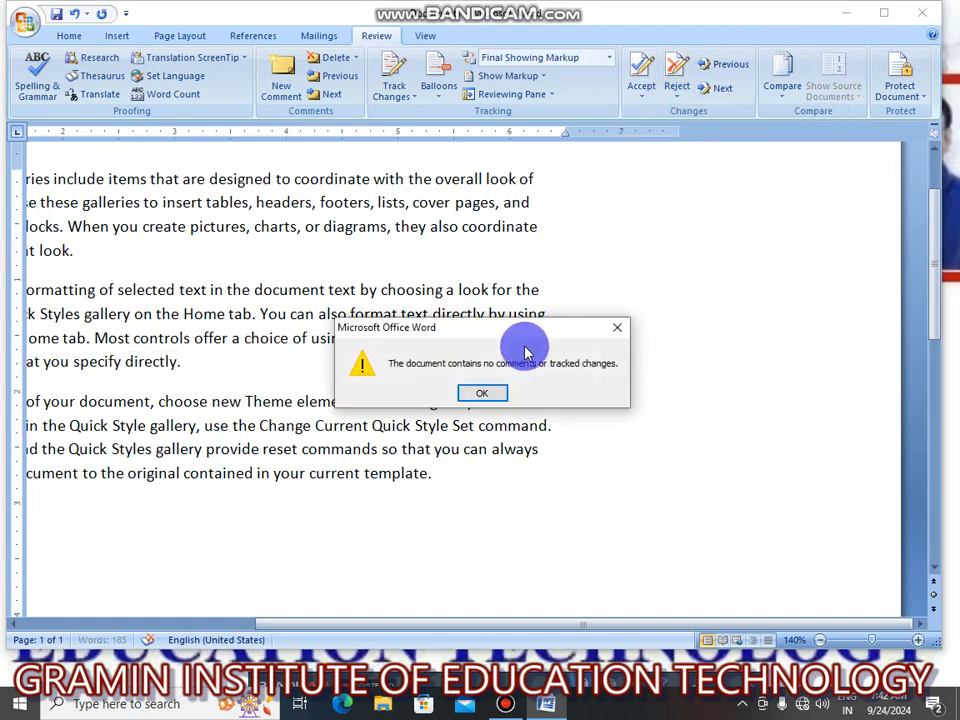
click(480, 392)
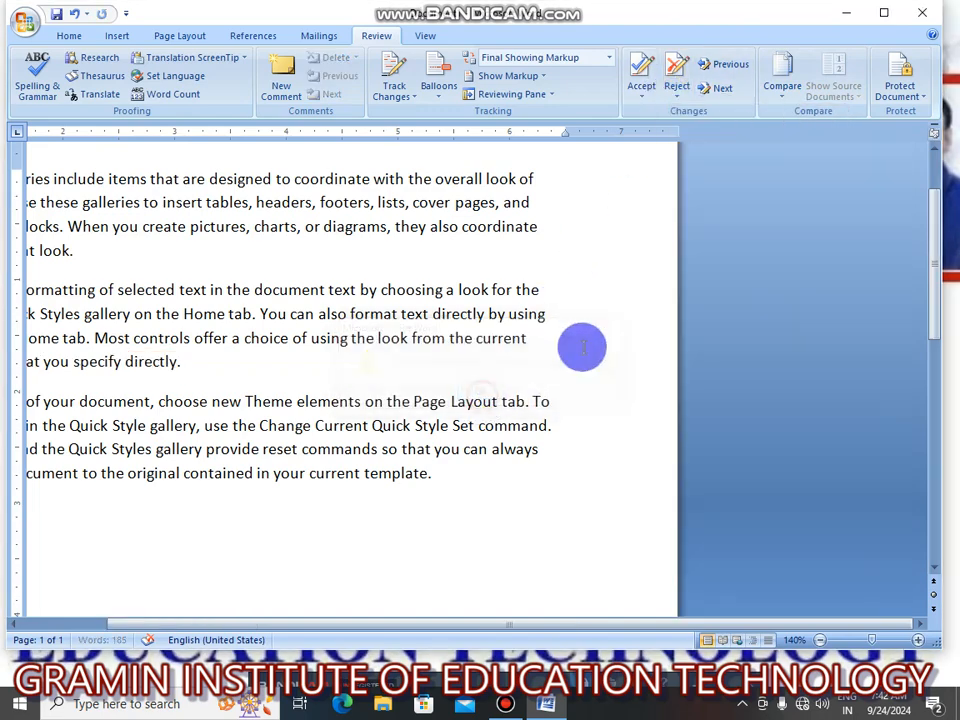
Compare the original document ANSWER SHEET PHOTOSHOP with the revised document ANSWER SHEET HTML, treating existing tracked changes as accepted.
click(783, 97)
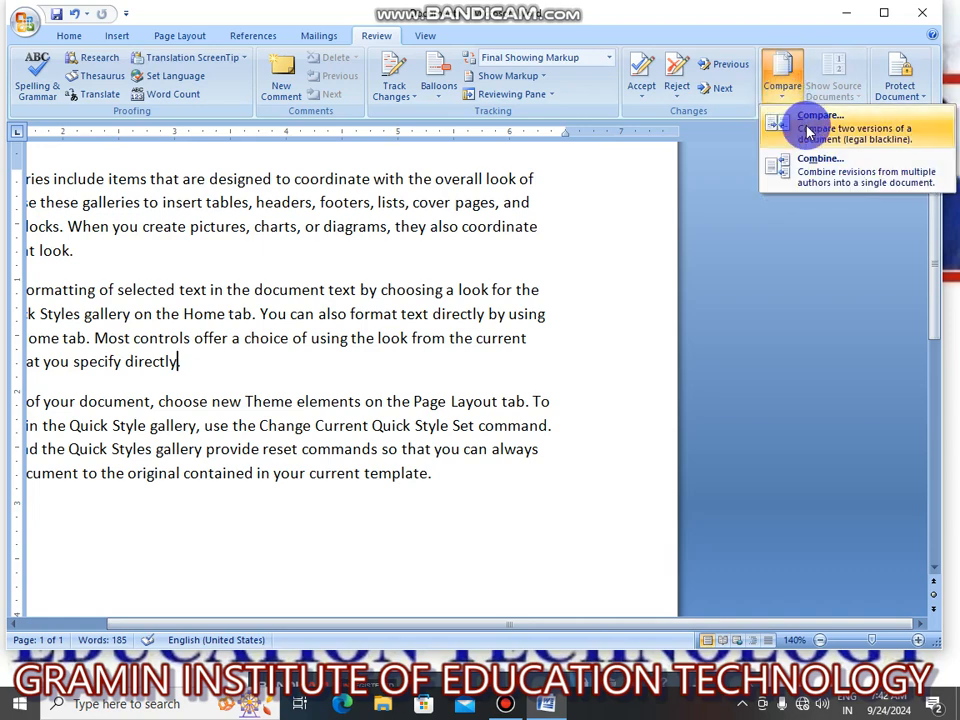
click(808, 133)
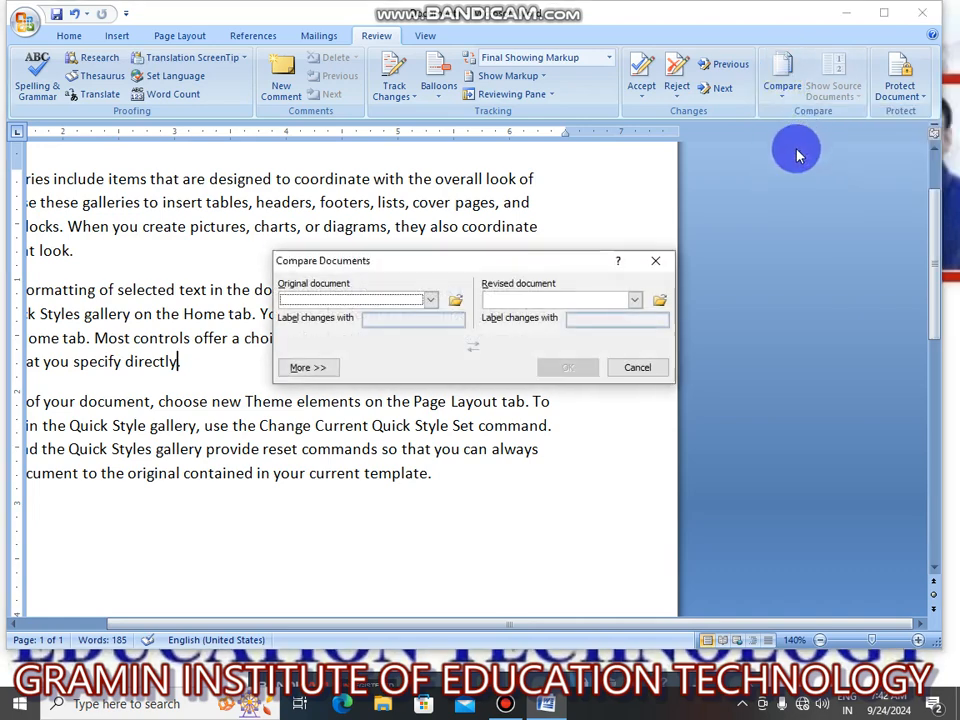
click(431, 301)
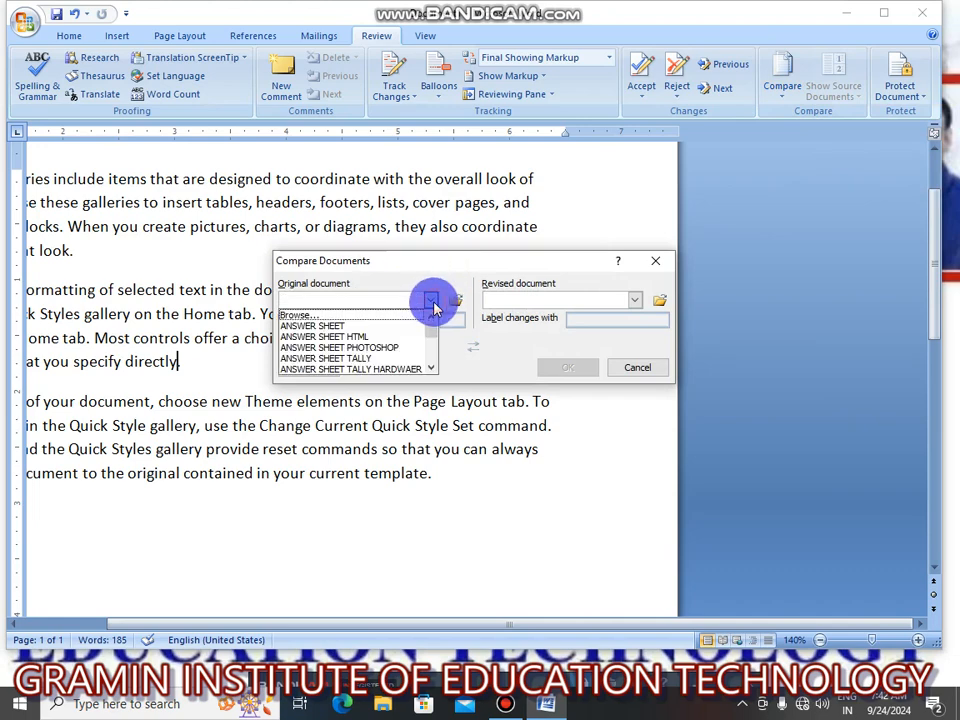
click(430, 368)
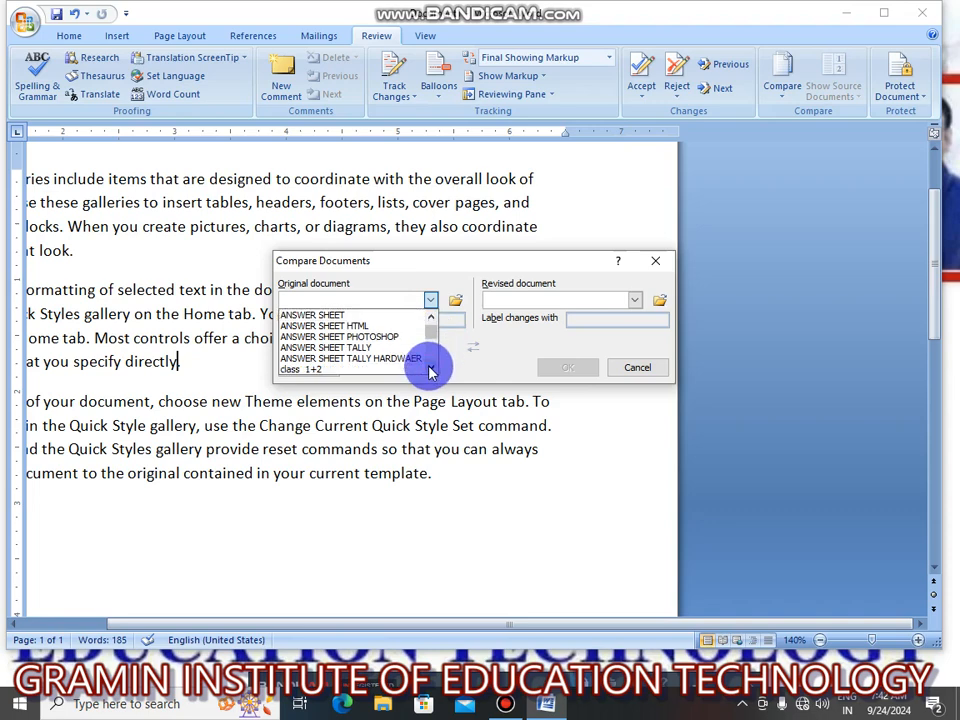
click(320, 337)
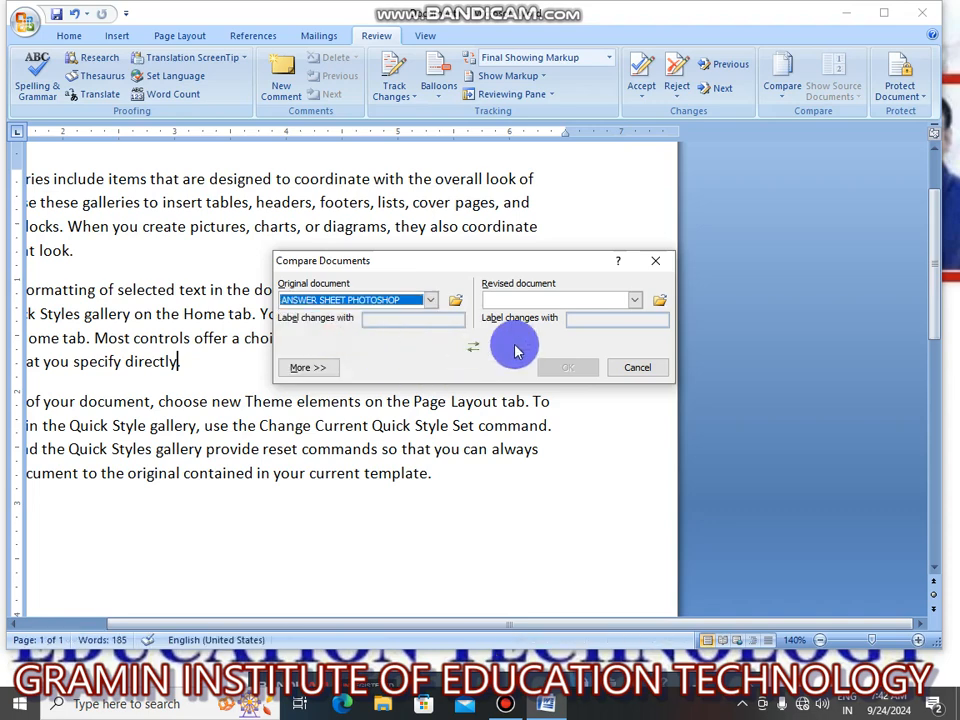
click(635, 301)
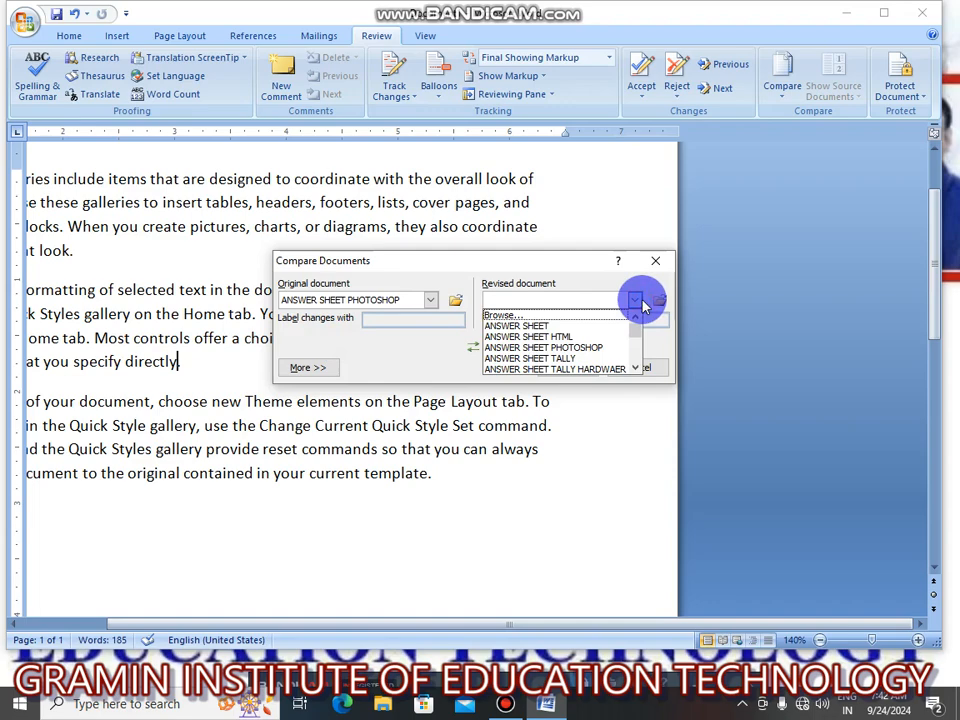
click(560, 337)
click(565, 368)
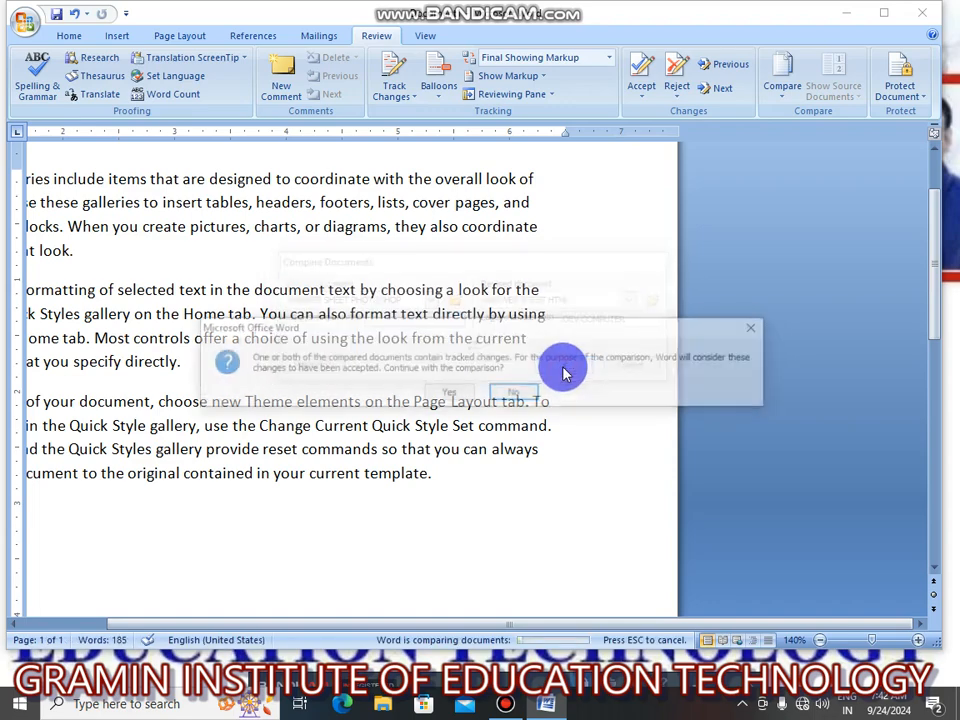
click(445, 394)
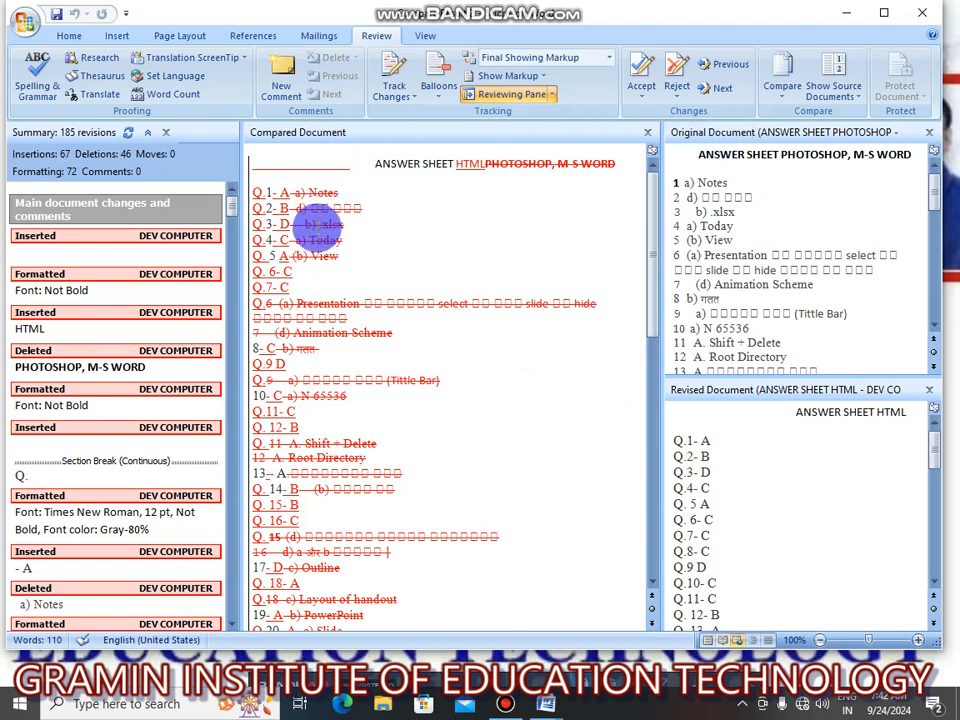
Look through the marked differences in the compared document alongside the original and revised versions.
scroll(450, 446, down, 7)
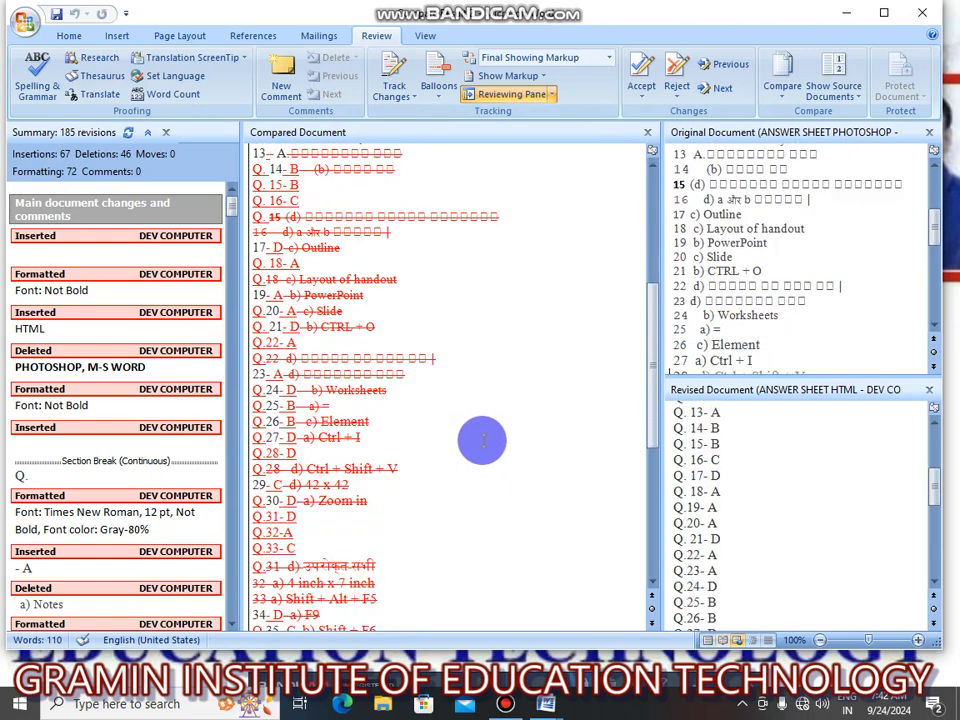
scroll(478, 442, up, 2)
scroll(482, 441, up, 5)
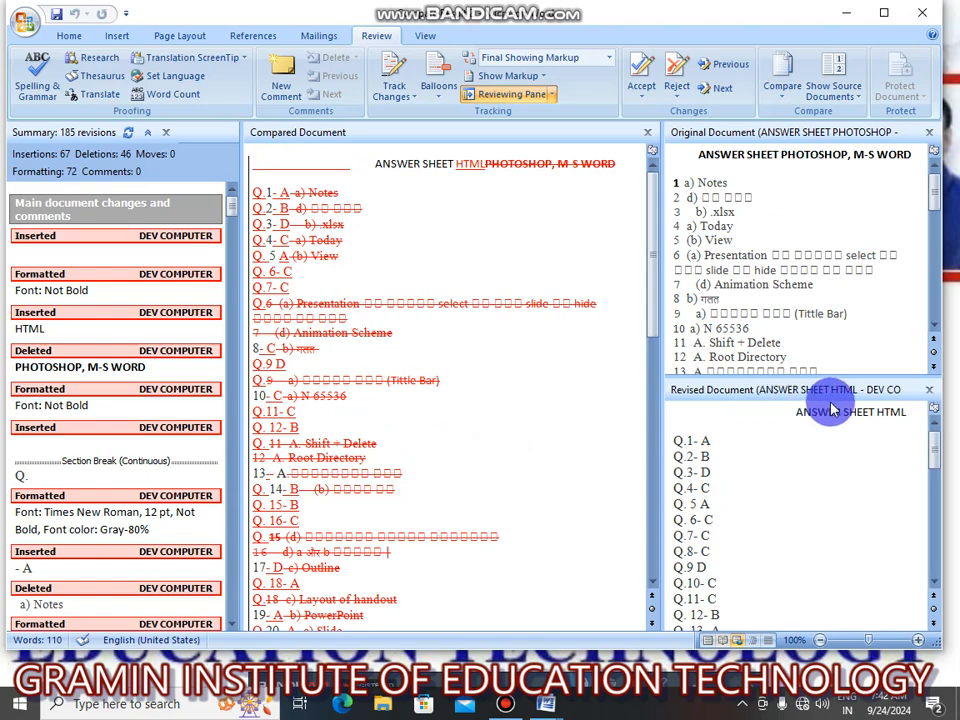
scroll(767, 467, down, 5)
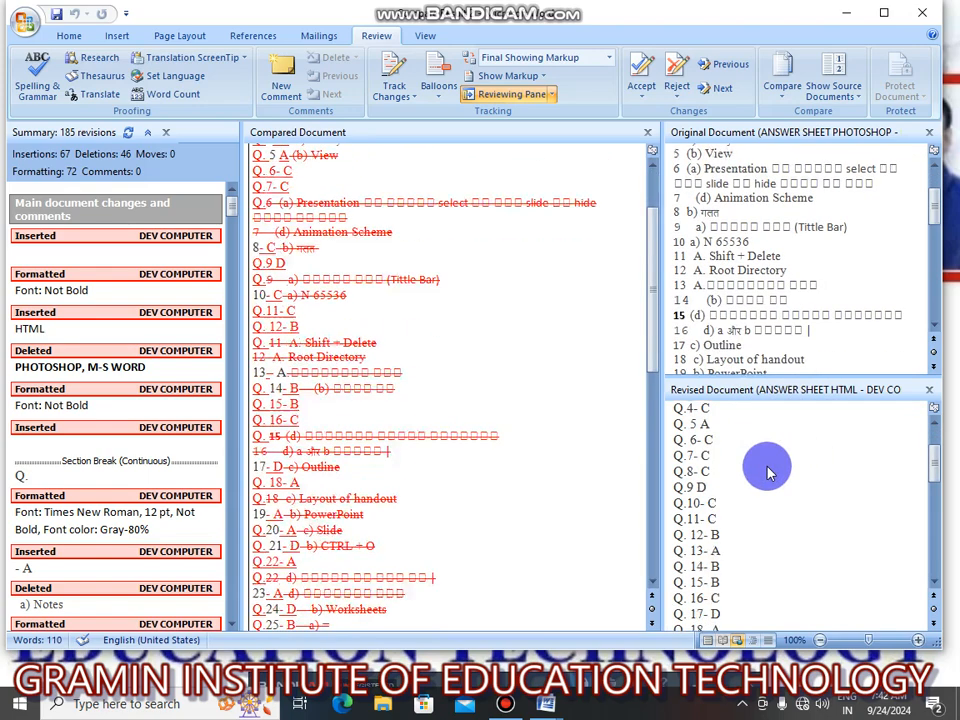
scroll(765, 467, down, 5)
scroll(478, 484, down, 3)
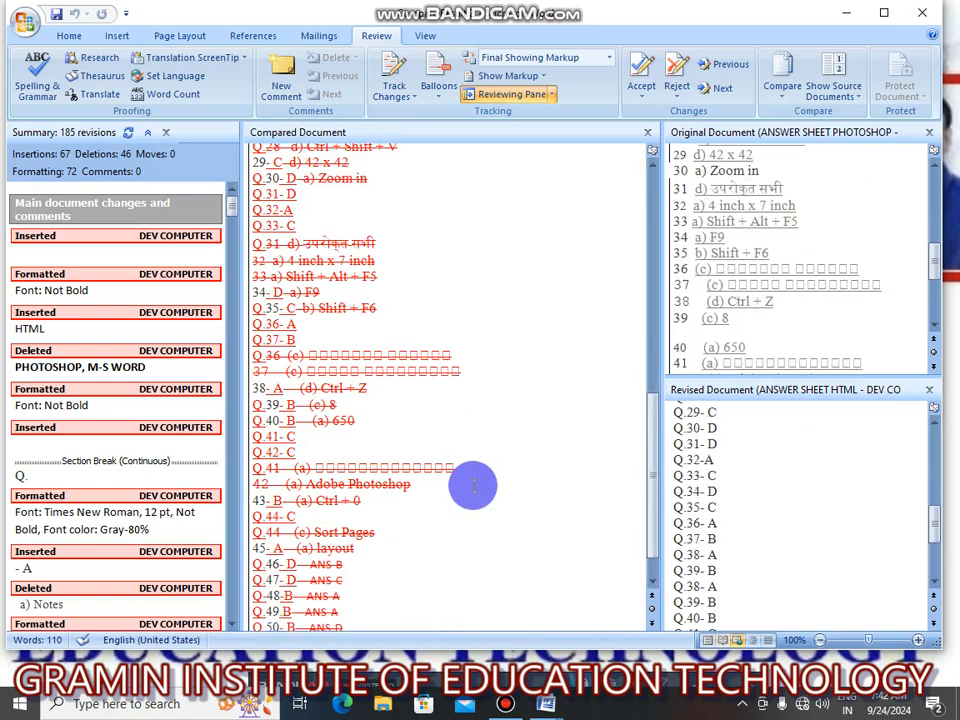
Close the original and compared document views, and close the comparison result without saving it.
click(929, 132)
click(648, 134)
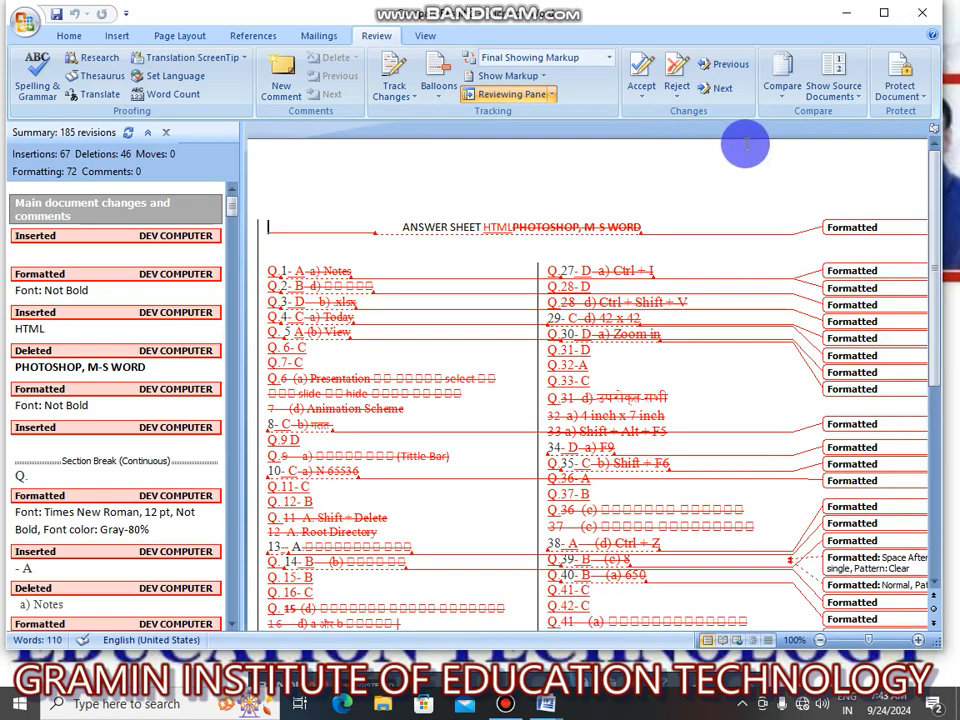
click(922, 12)
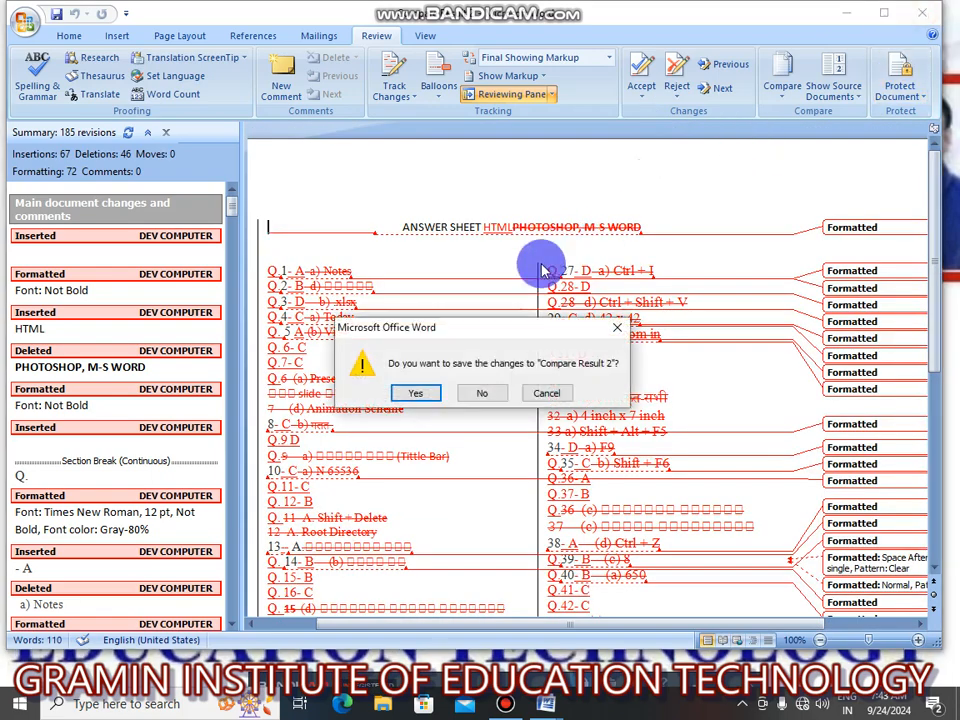
click(462, 392)
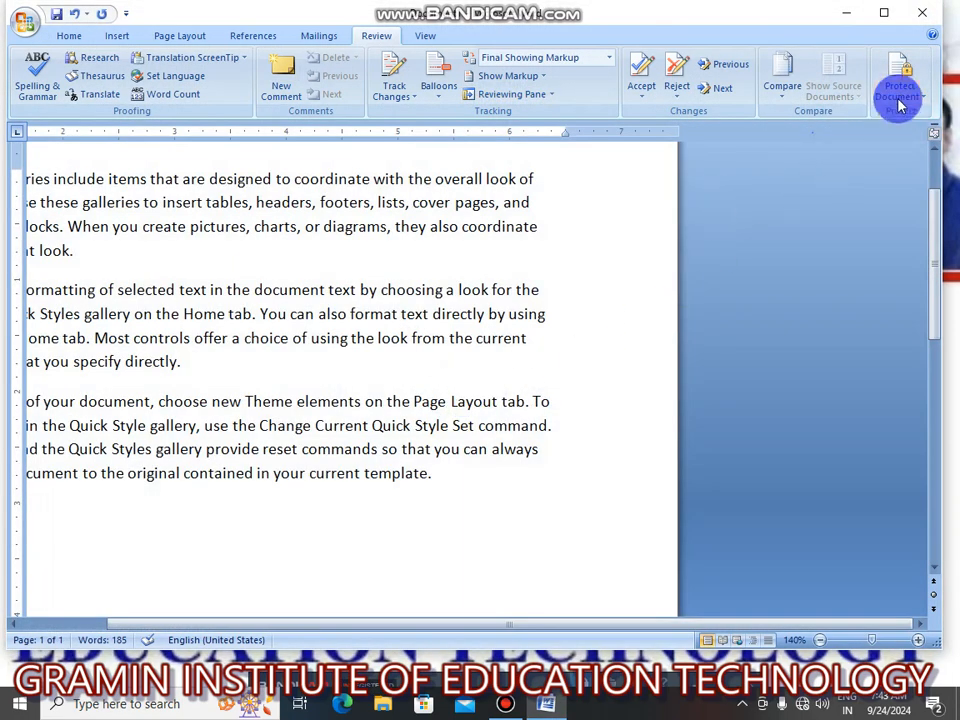
Restrict the sample document's formatting to a selection of styles and its editing to No changes (Read only).
click(192, 378)
drag(437, 625, 116, 643)
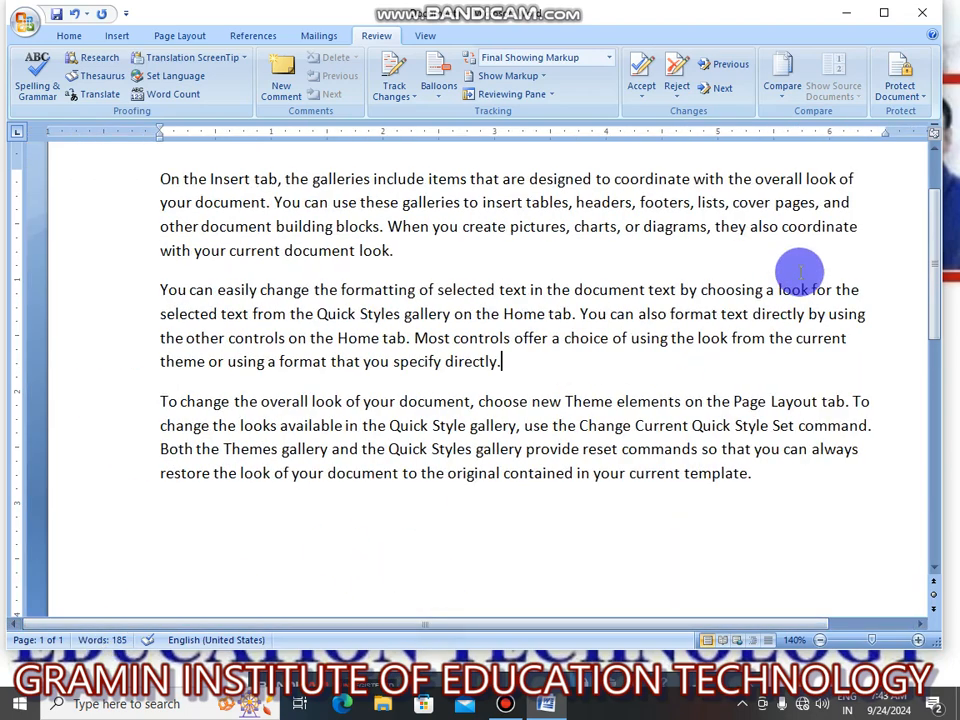
click(908, 95)
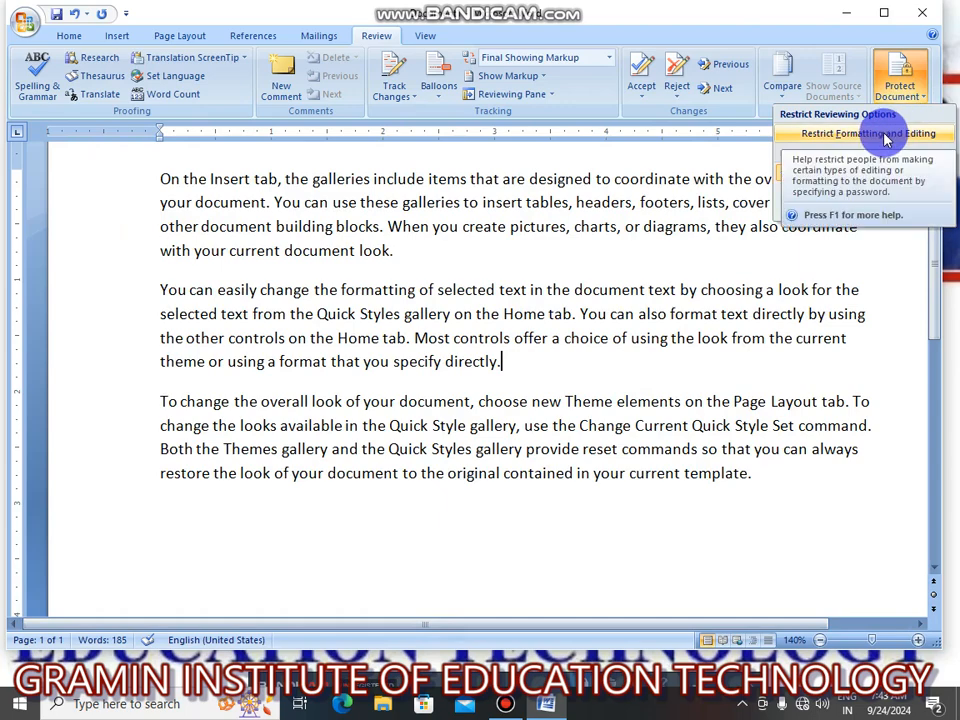
click(885, 140)
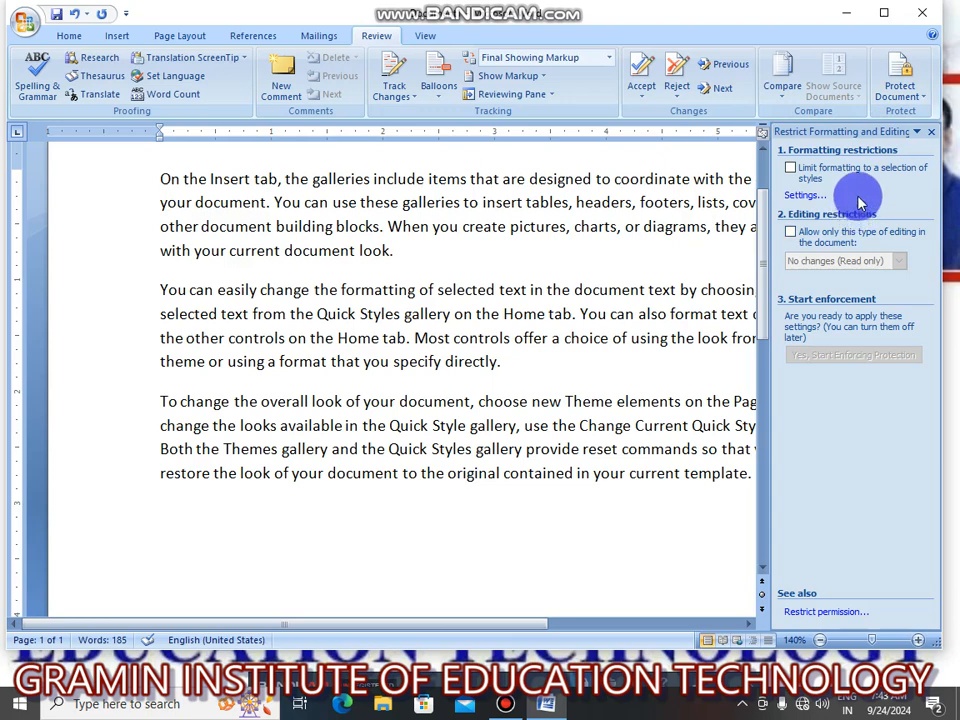
click(791, 168)
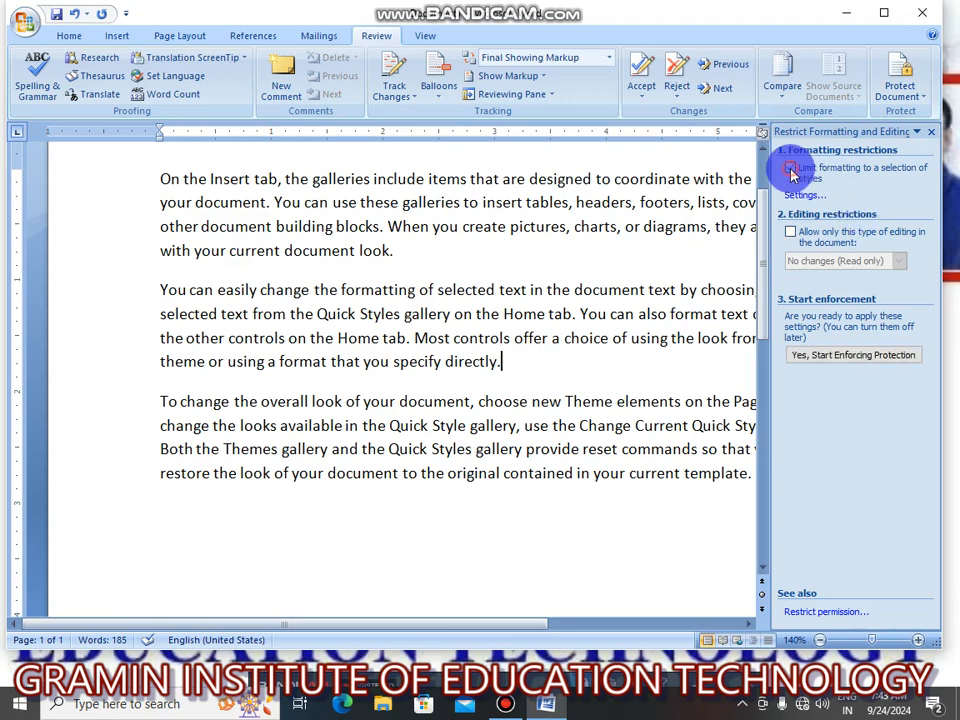
click(791, 232)
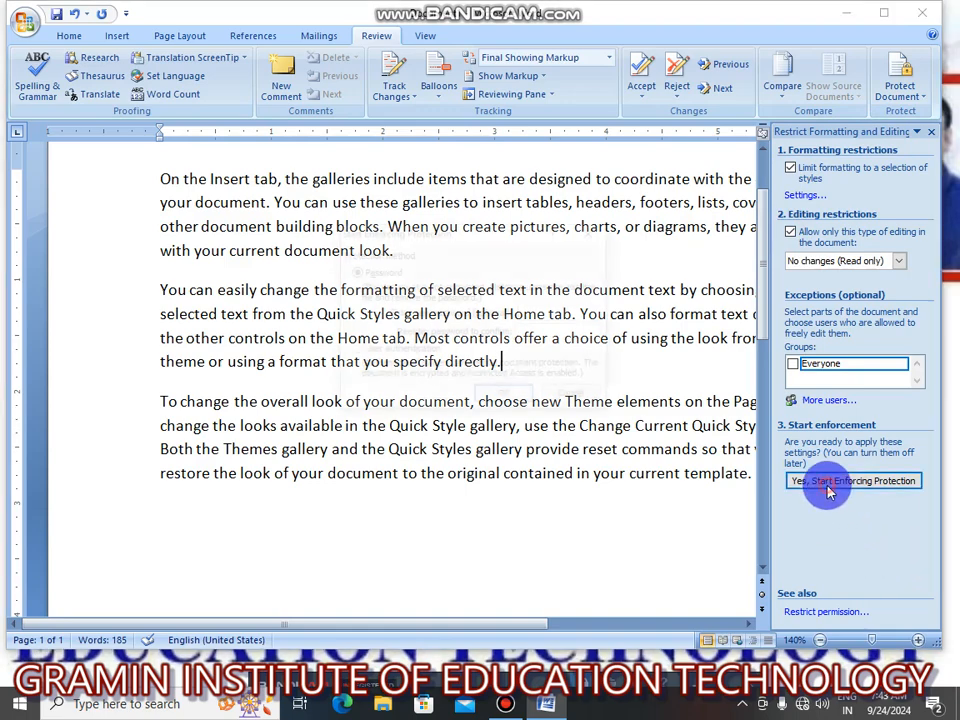
Start enforcing the document protection, entering and confirming the protection password.
click(830, 488)
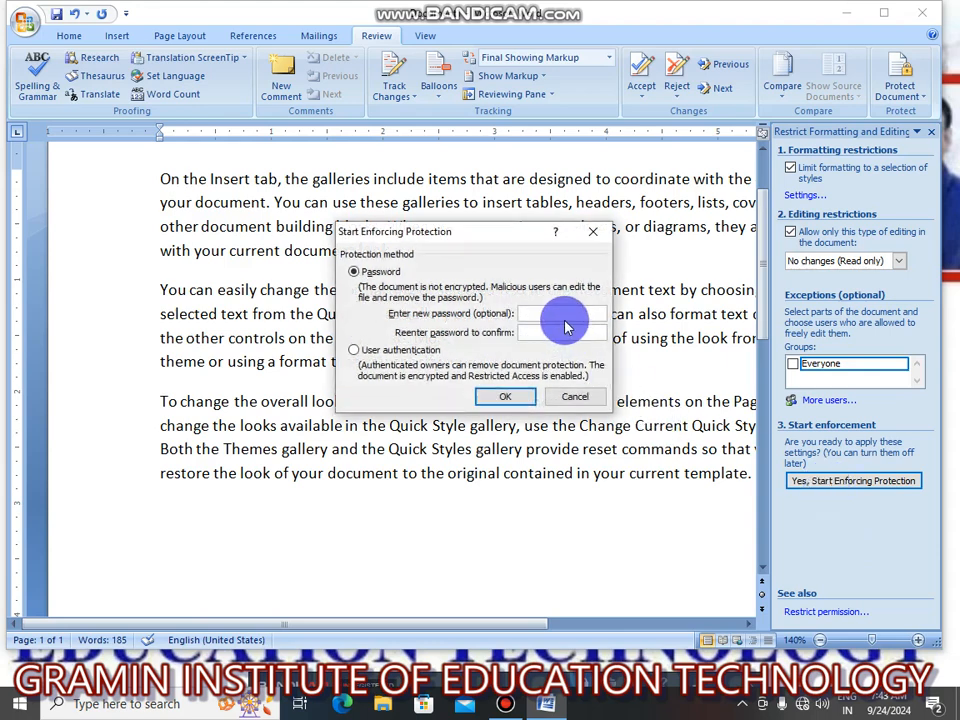
text(123123)
key(Return)
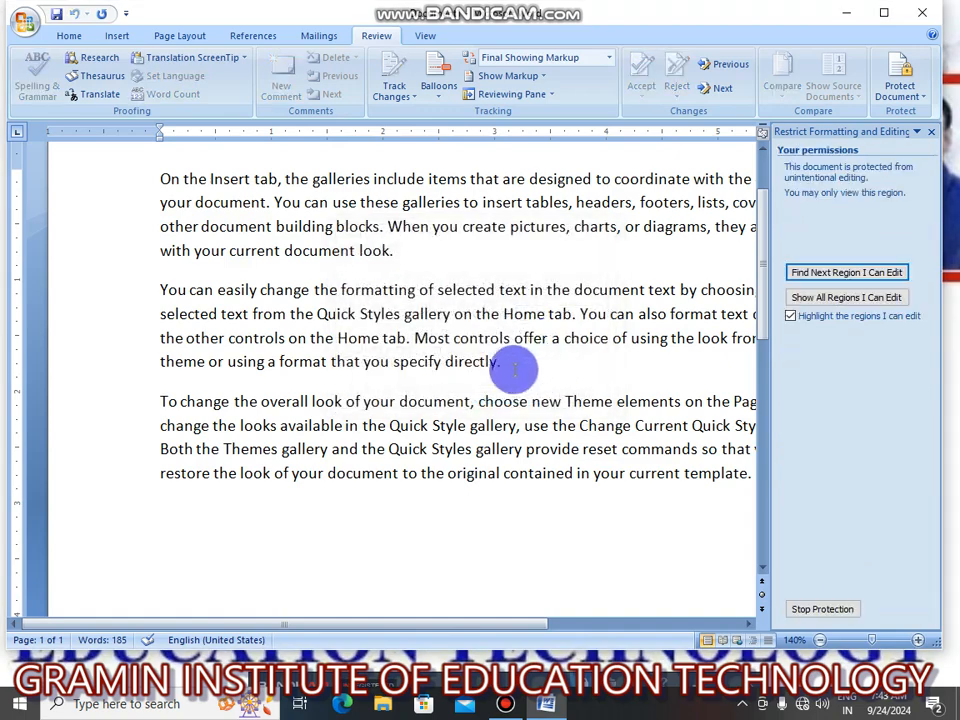
Try deleting text at the end of the "You can easily change" paragraph, and stop the document protection by entering the protection password.
key(BackSpace)
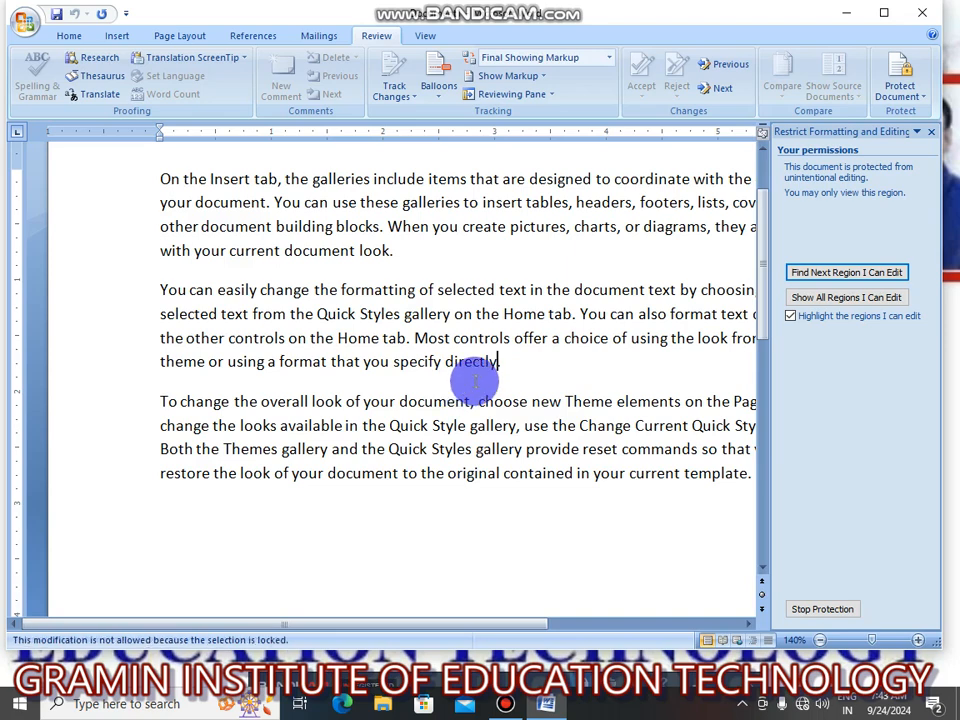
key(BackSpace)
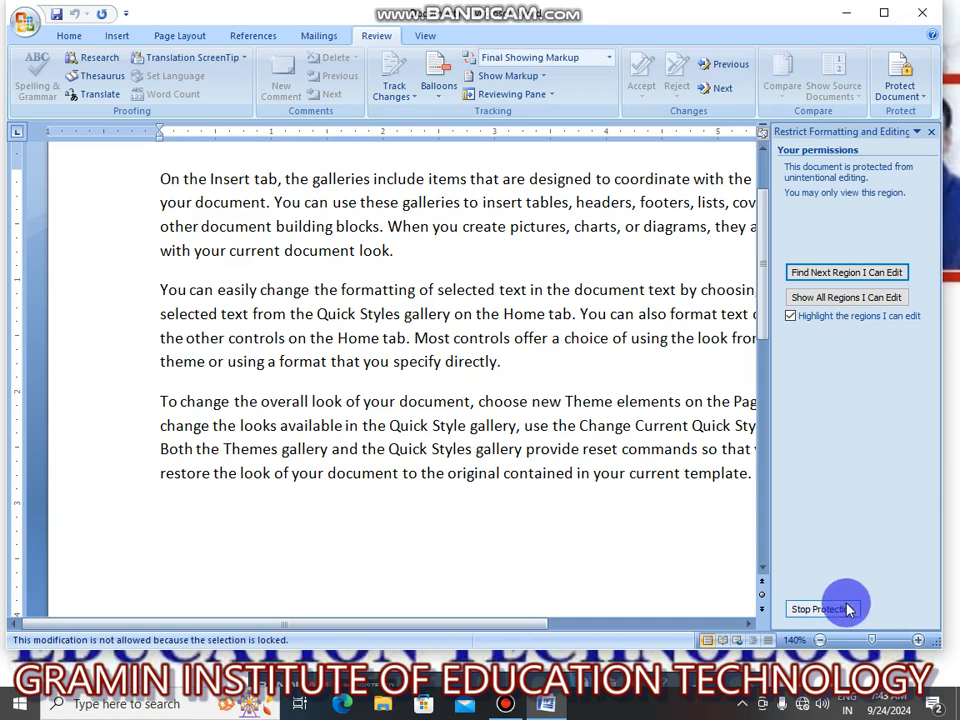
click(806, 614)
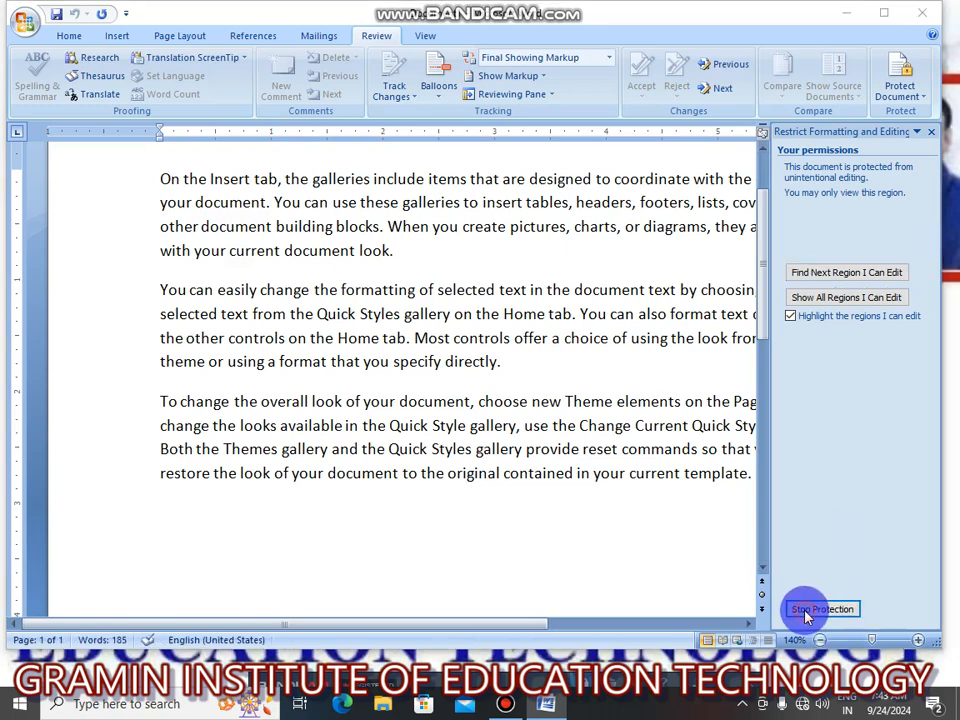
text(12)
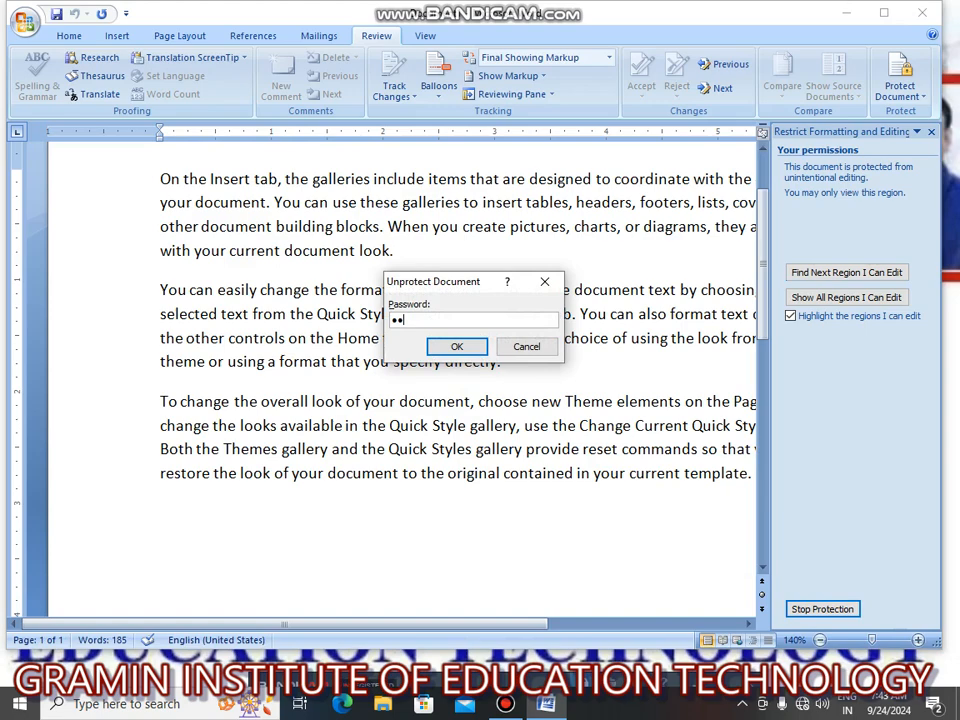
click(456, 346)
Insert the test text "ndghjd" right after "directly" in the unprotected document, and close the formatting and editing restriction settings.
text(ndghjd)
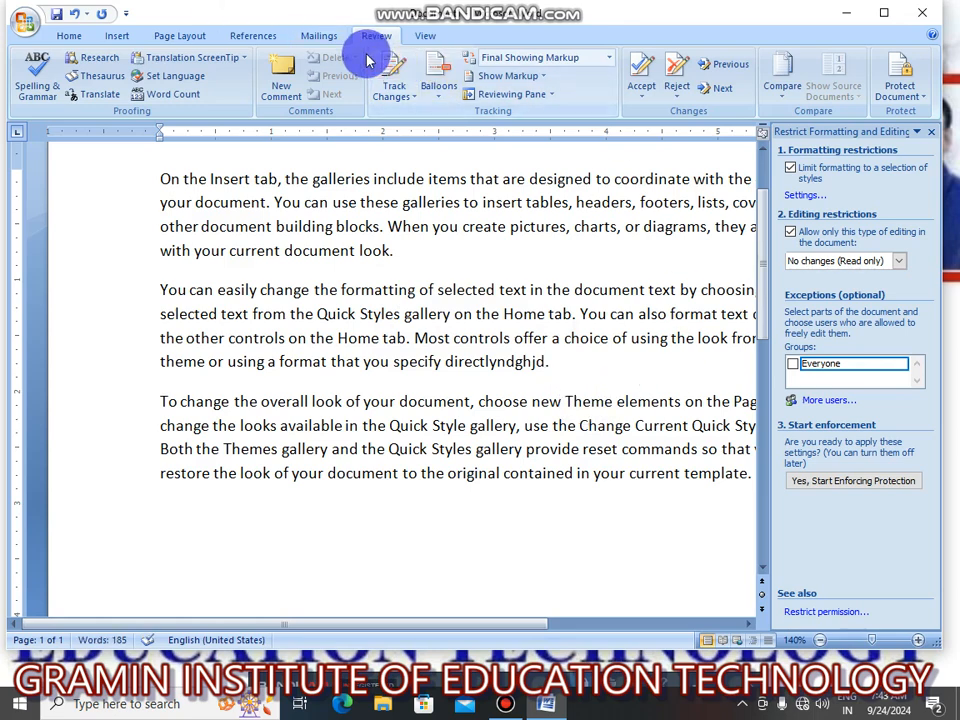
click(930, 132)
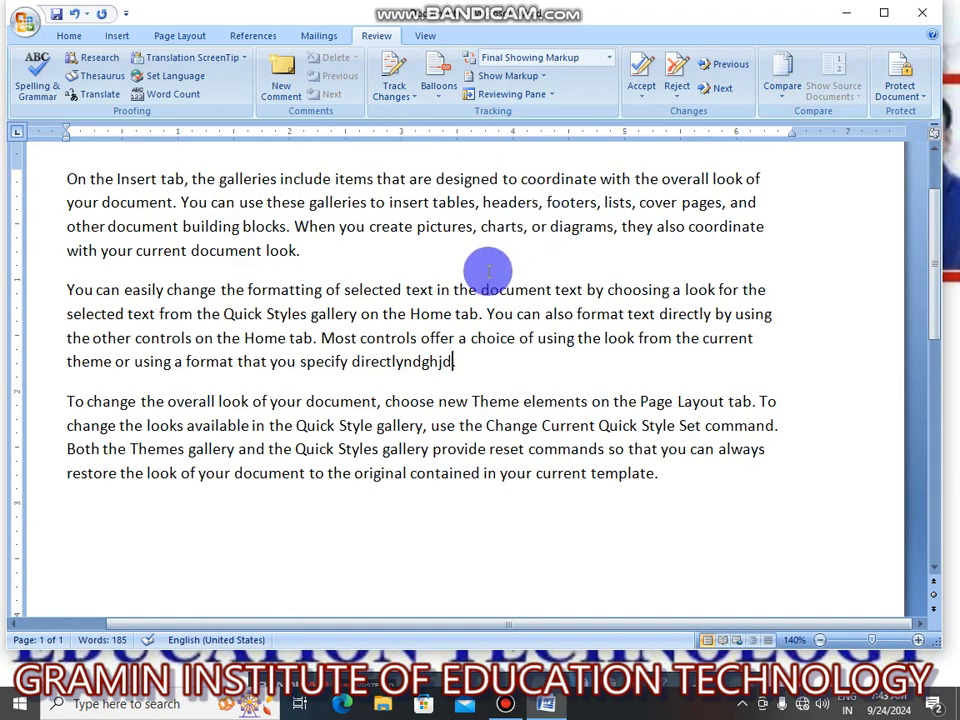
click(431, 42)
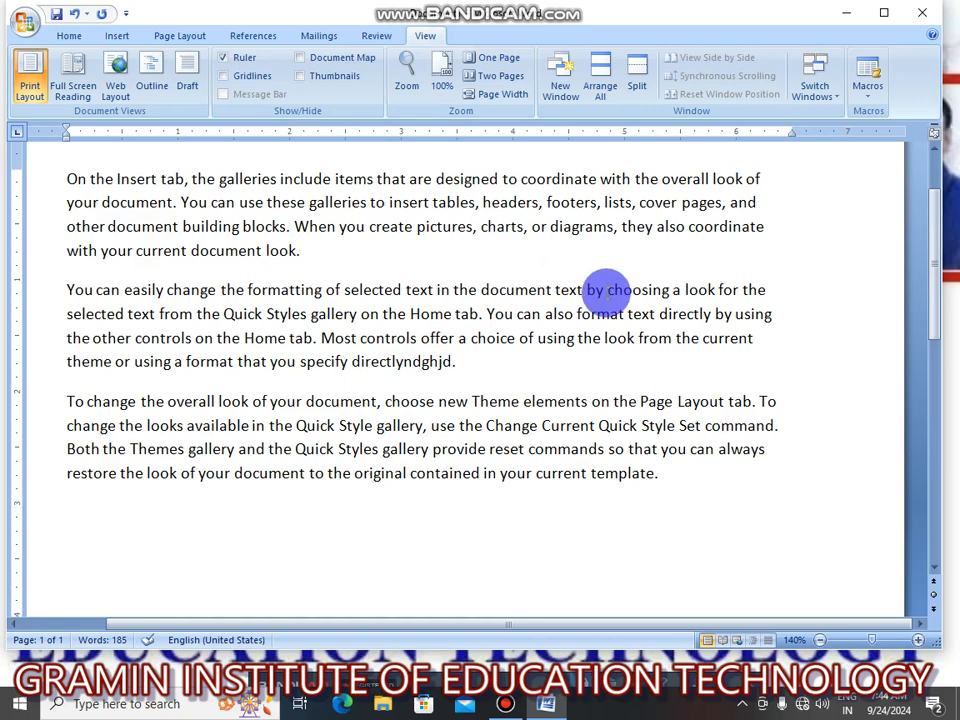
click(376, 40)
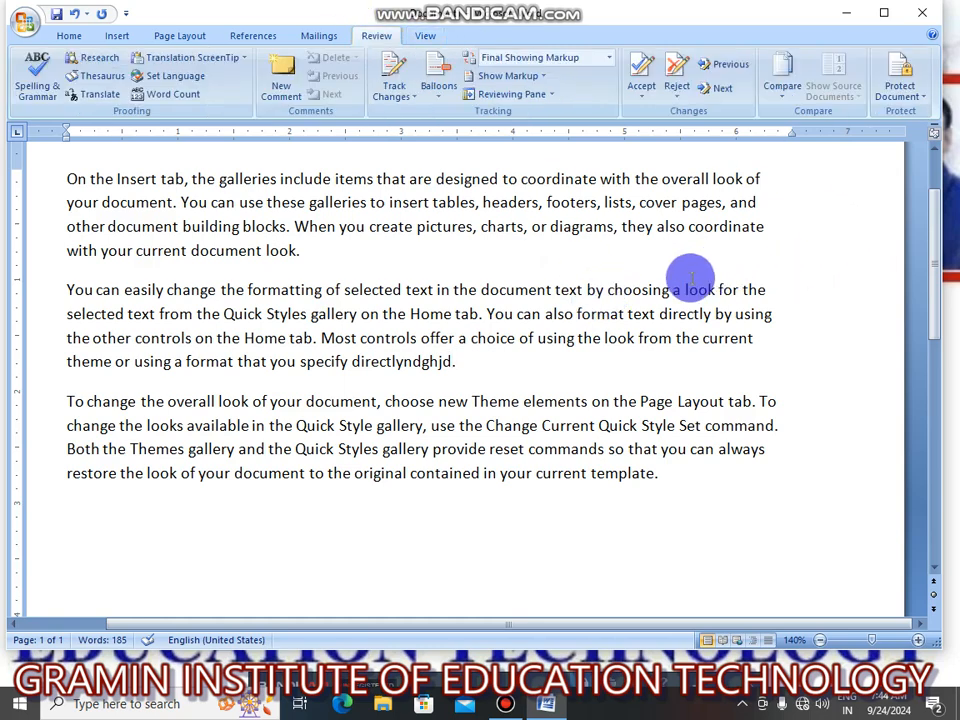